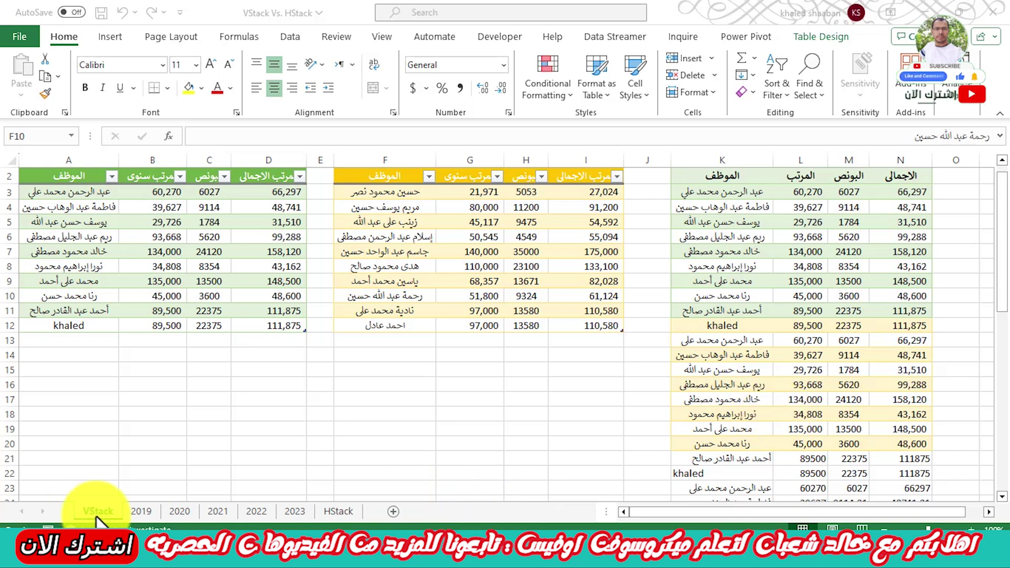
Browse the yearly employee sheets, then come back to the VStack sheet.
click(179, 511)
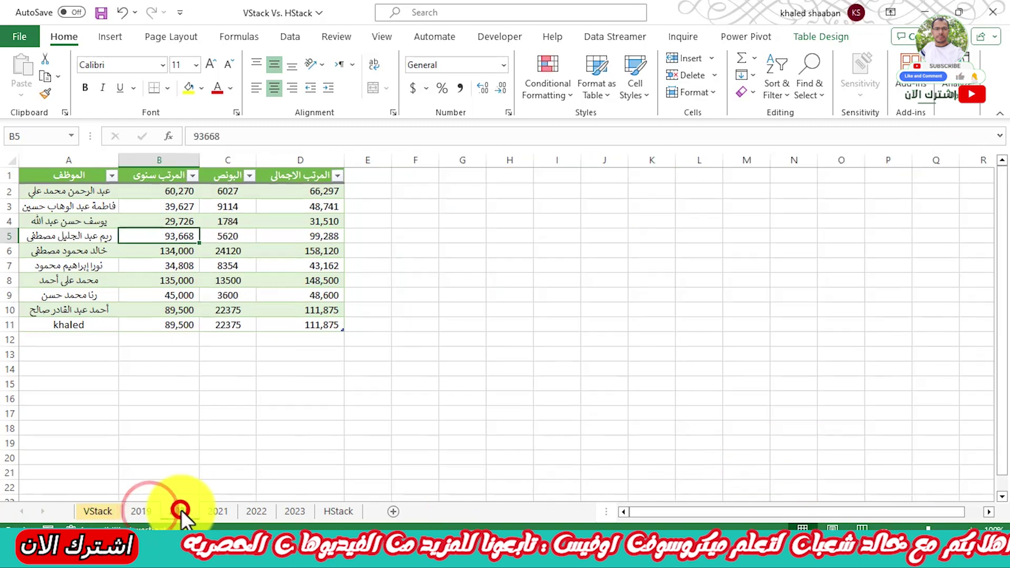
click(258, 511)
click(295, 510)
click(105, 510)
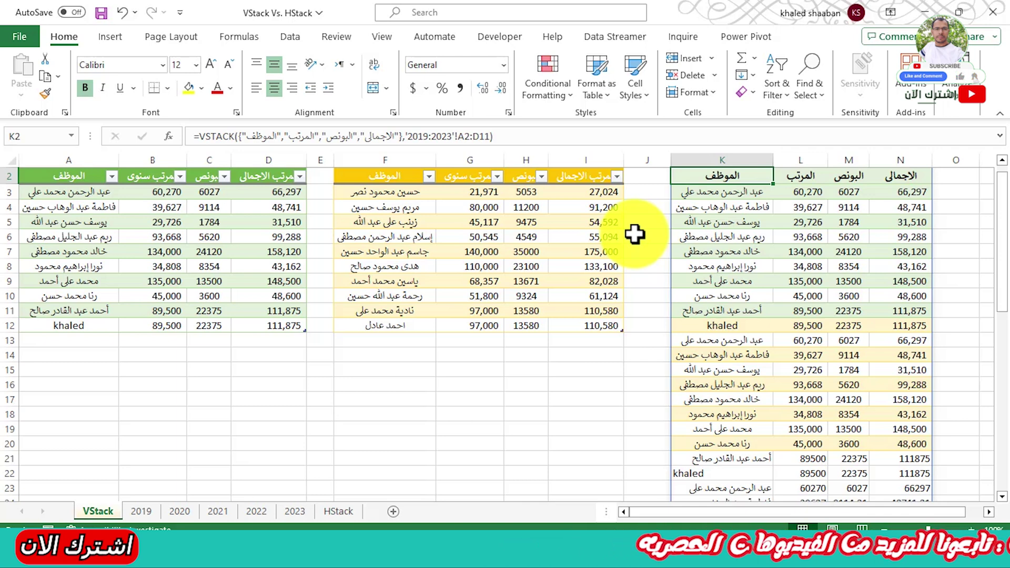
Replace K2's formula with =VSTACK(Table18,Table2) to stack both employee tables.
key(Delete)
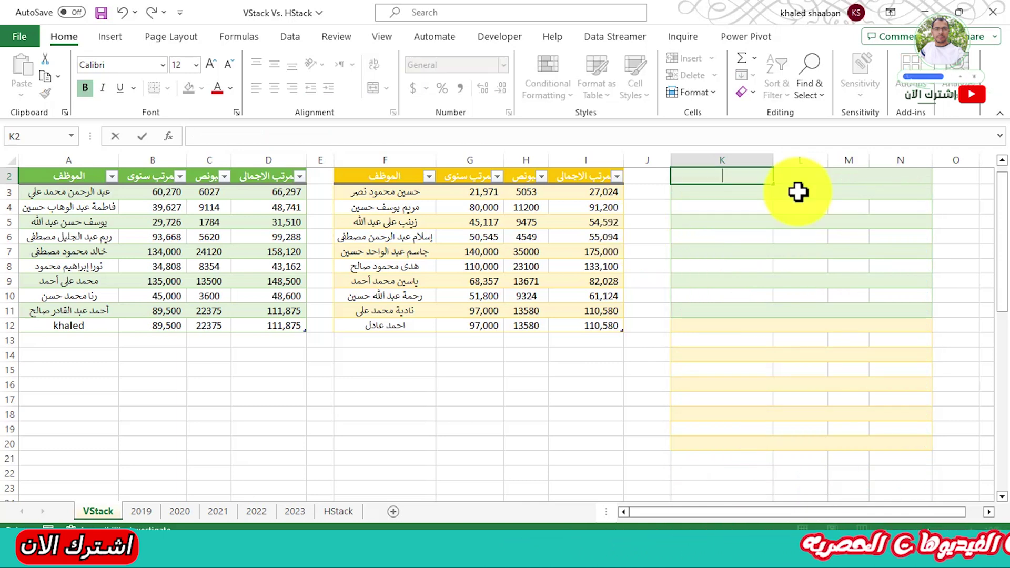
text(=v)
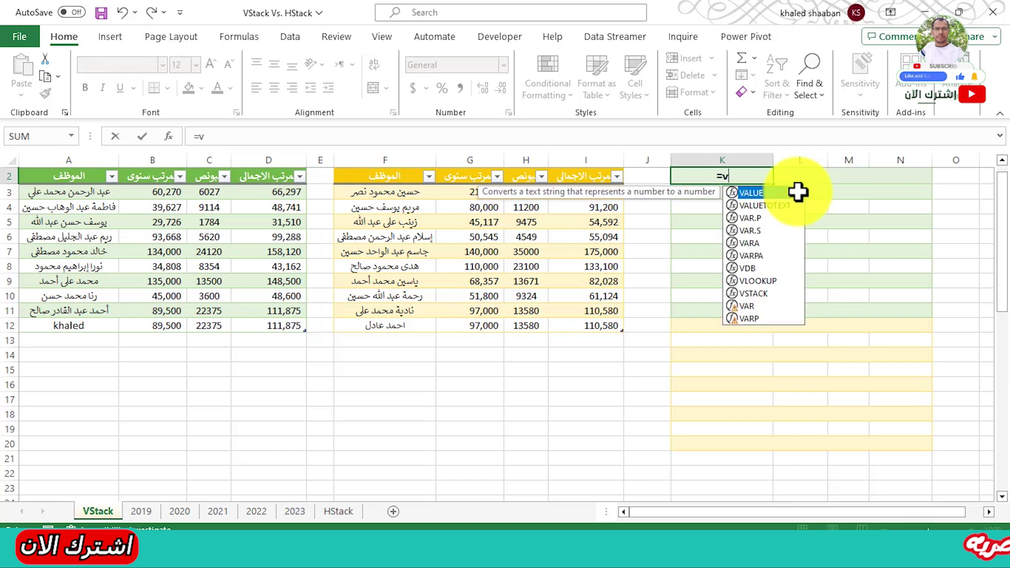
text(s)
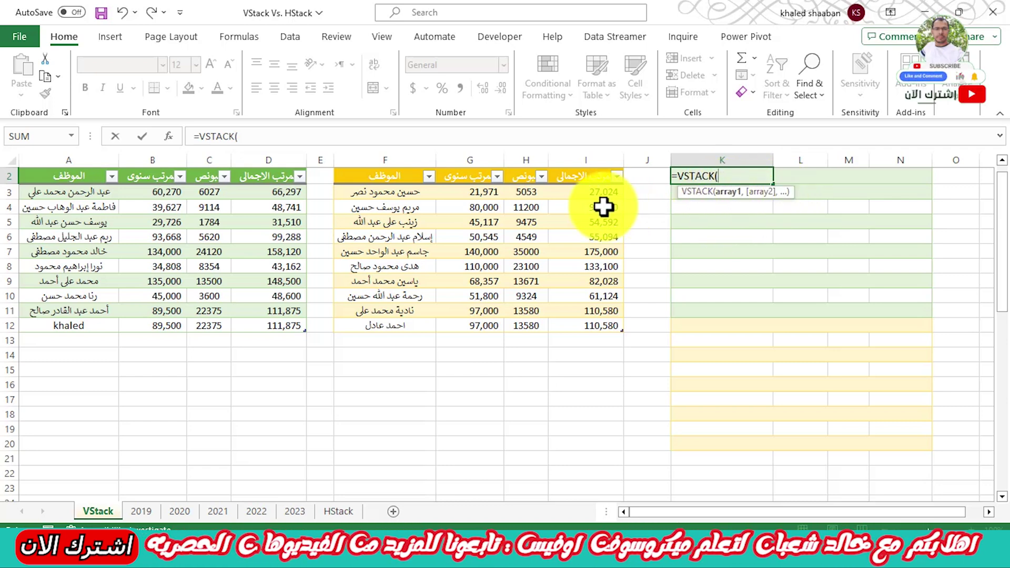
drag(59, 195, 268, 320)
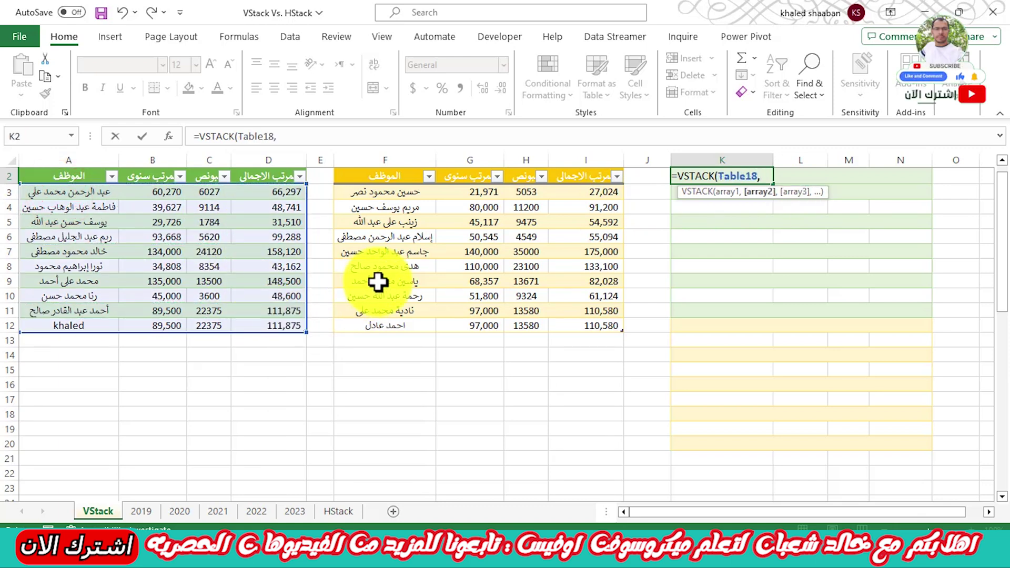
drag(386, 192, 575, 326)
key(Return)
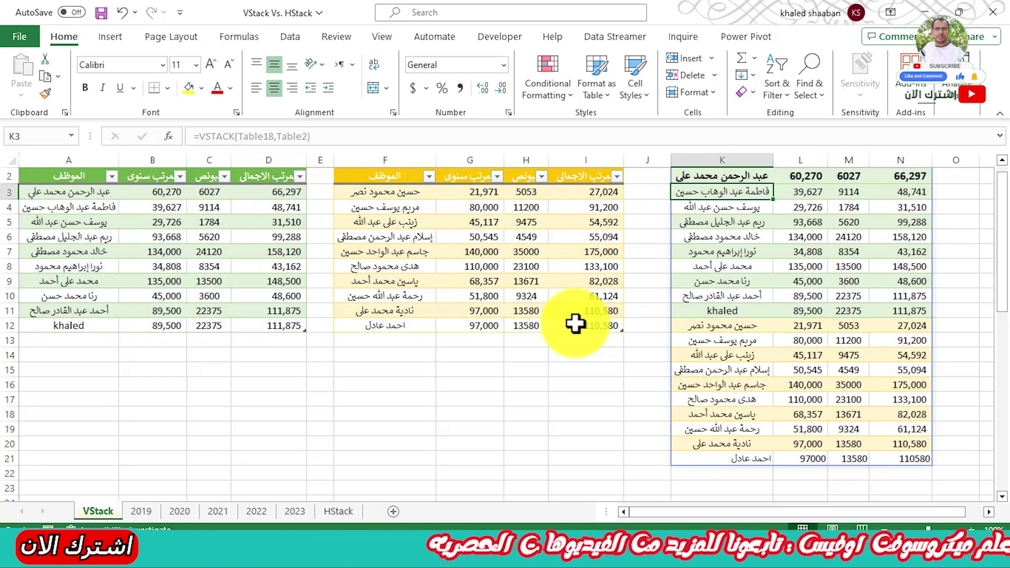
Select the first table's block across all four columns of the spilled result.
key(Up)
key(shift+Down)
key(shift+Down)
key(shift+Down)
key(shift+Down)
key(shift+Down)
key(shift+Down)
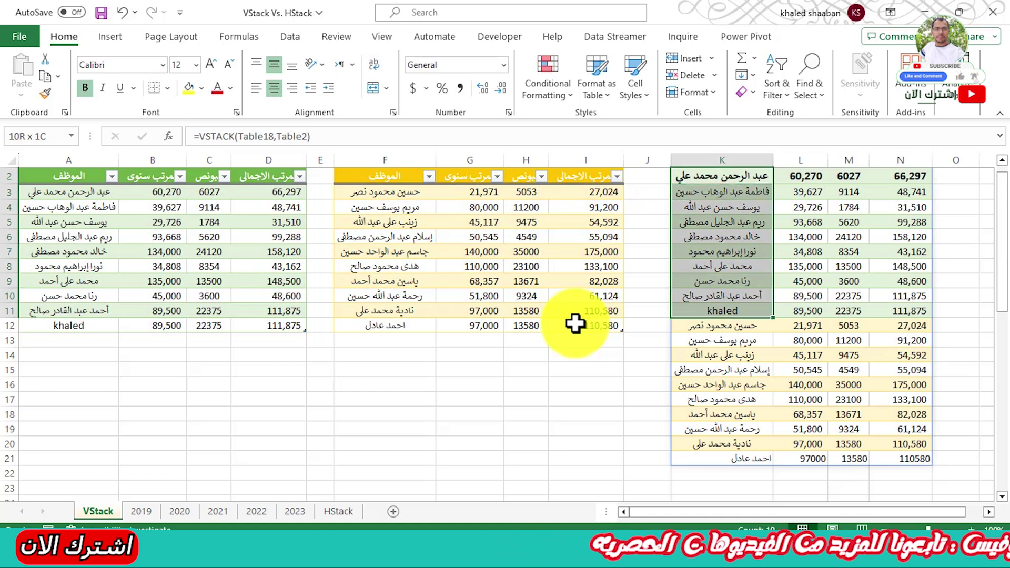
key(shift+Right)
key(shift+Right)
key(shift+Right)
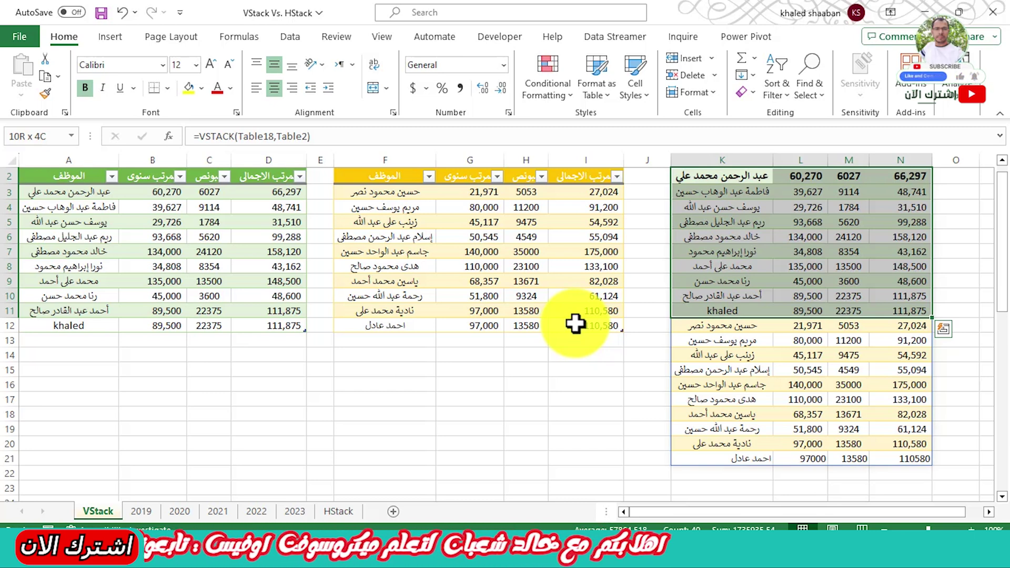
Try deleting Table18 from K2's formula, cancel the edit, then clear K2 entirely.
click(715, 176)
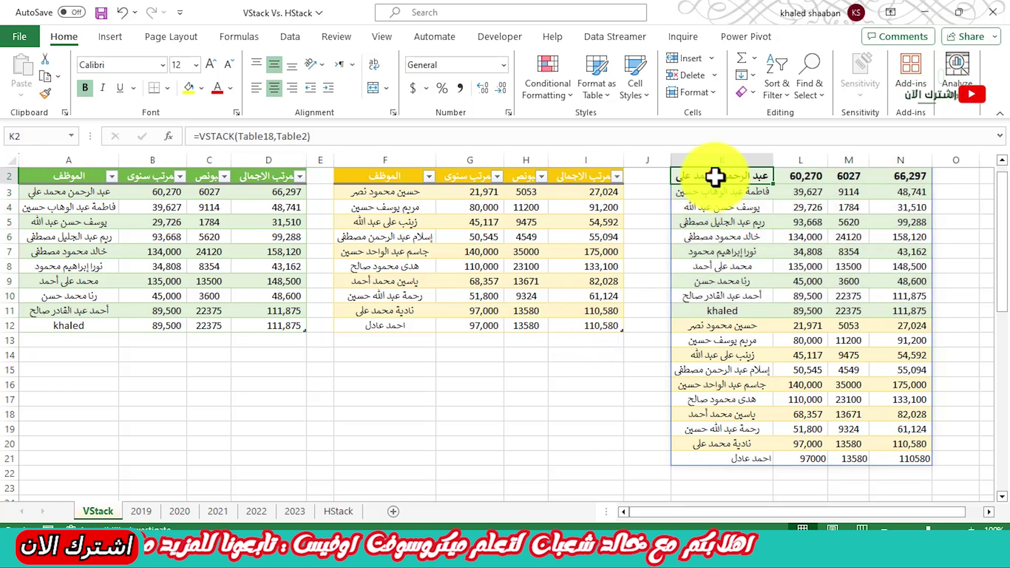
click(262, 134)
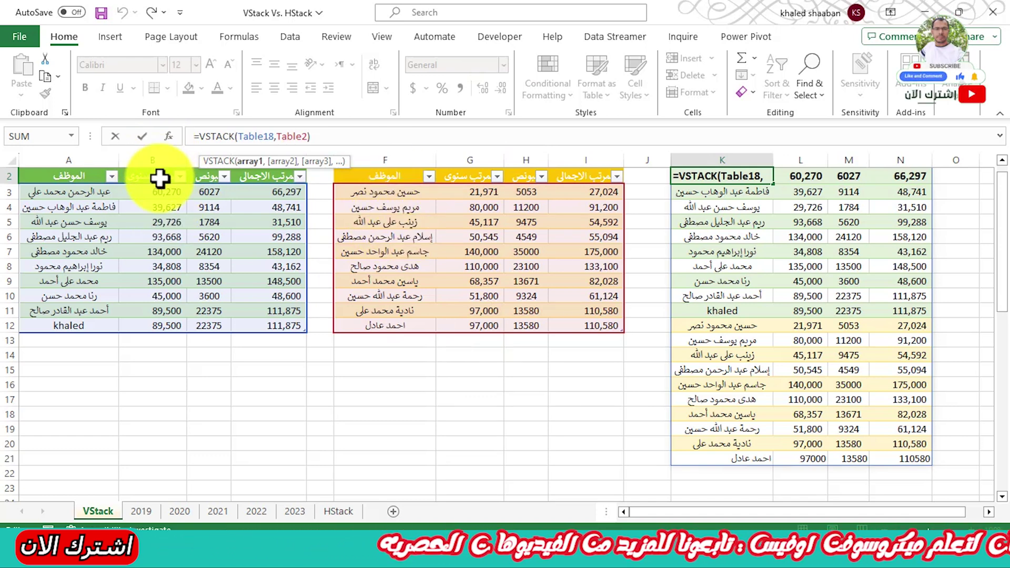
double_click(251, 136)
key(BackSpace)
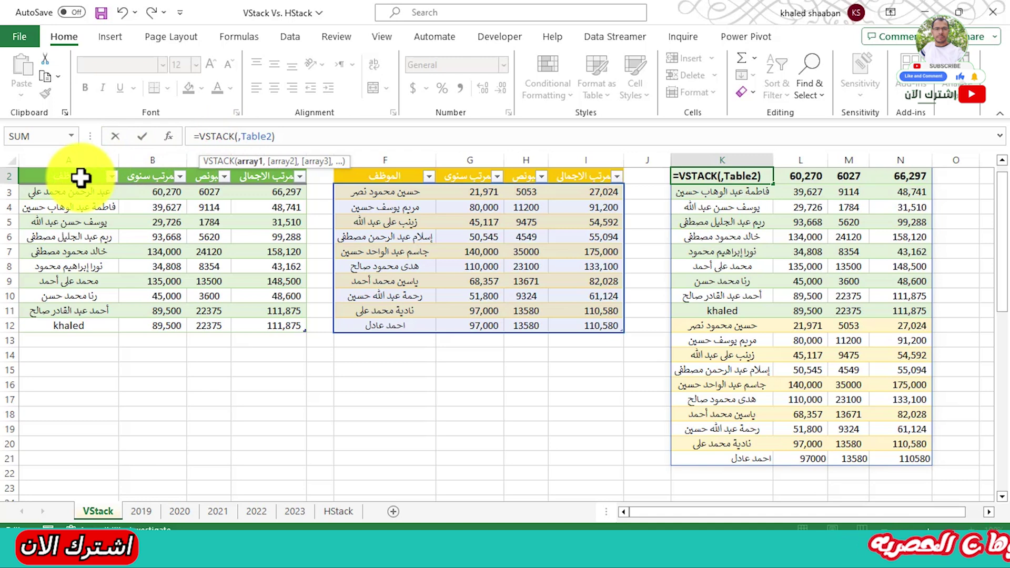
key(Escape)
key(Delete)
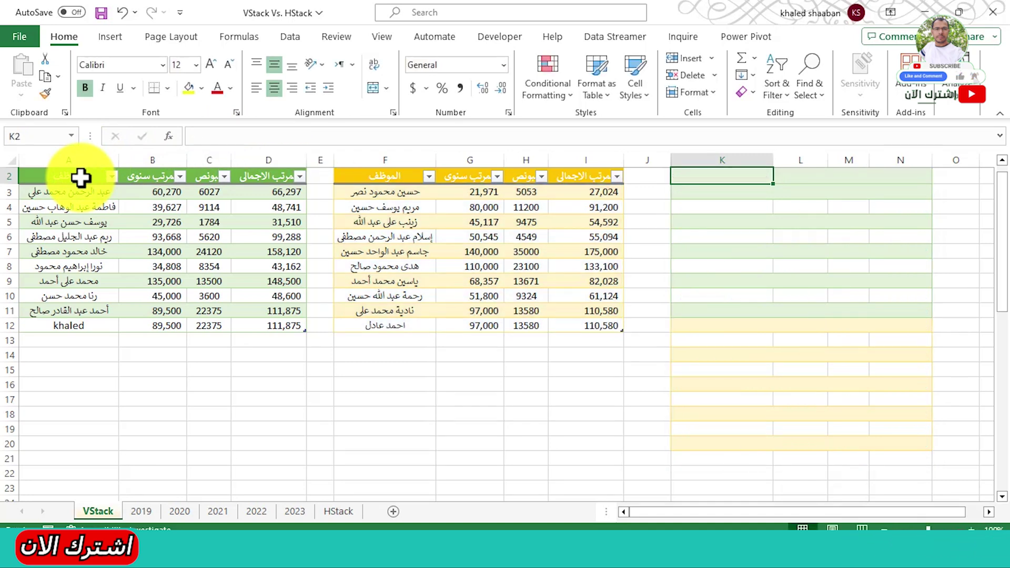
text(=vs)
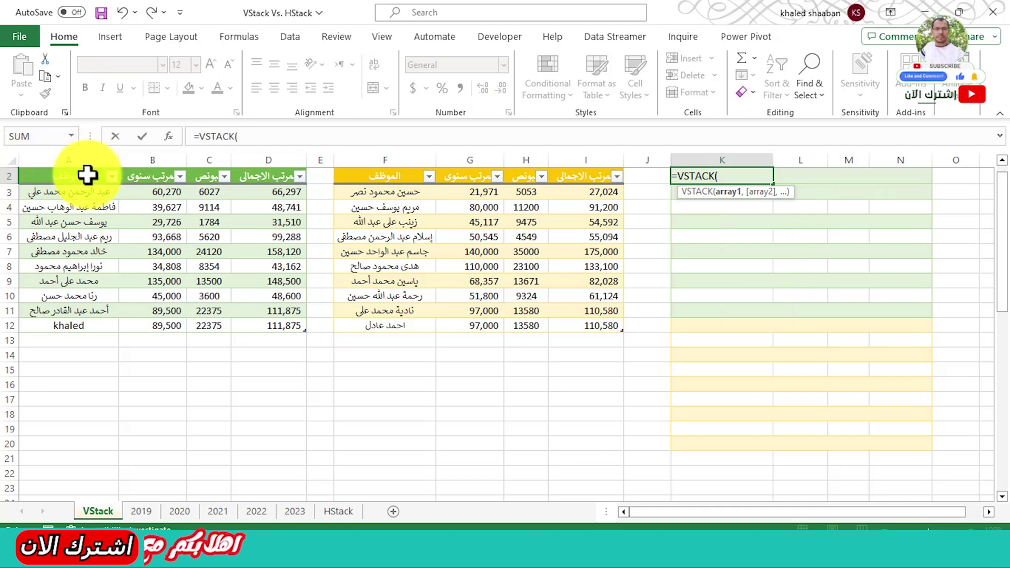
drag(84, 176, 264, 322)
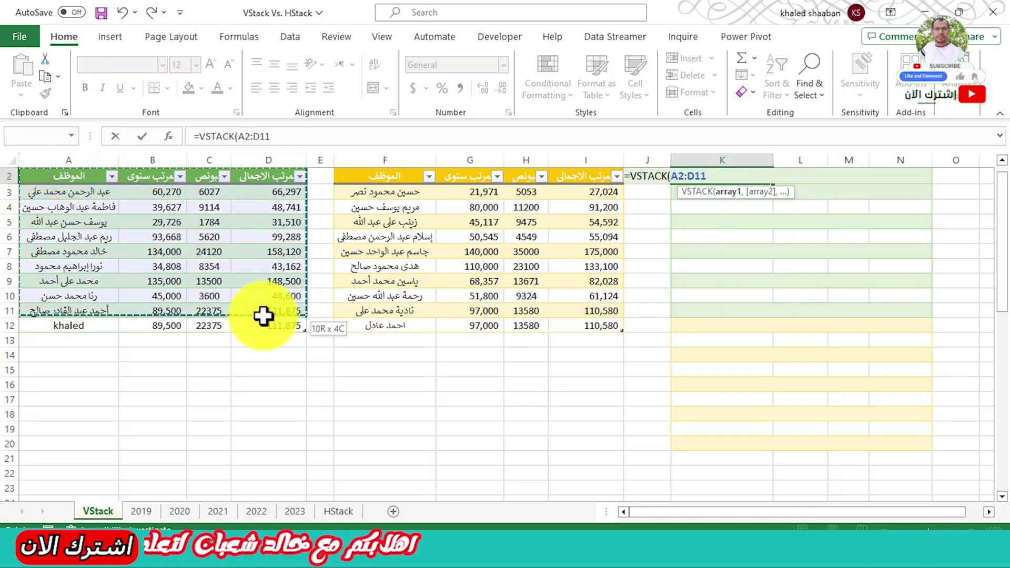
text(,)
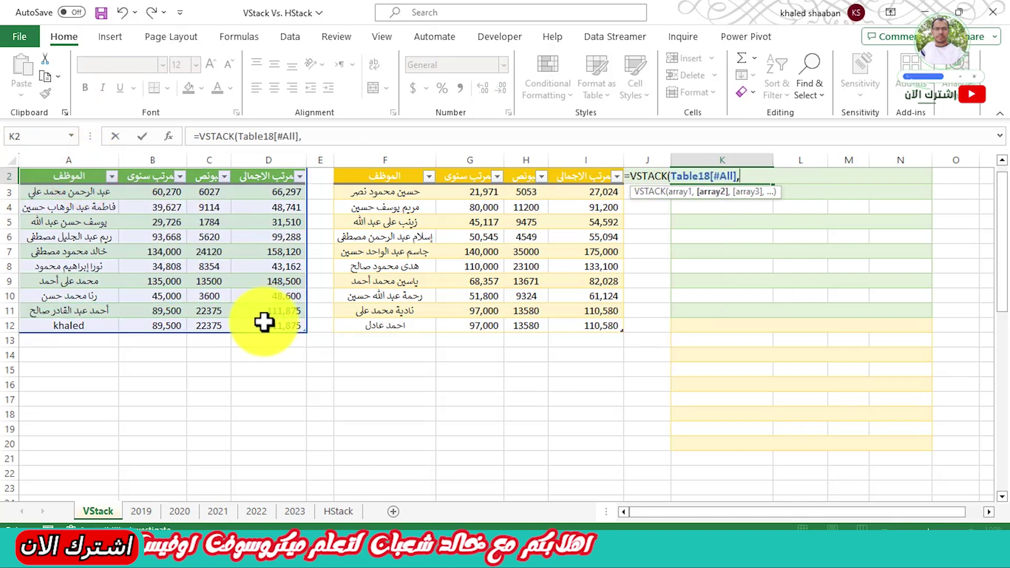
drag(390, 196, 570, 321)
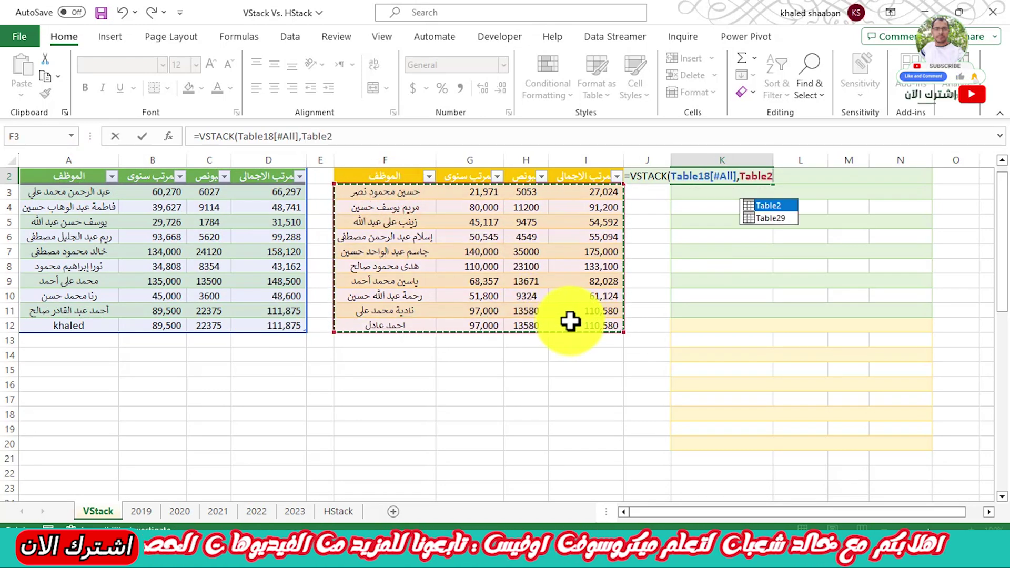
key(Return)
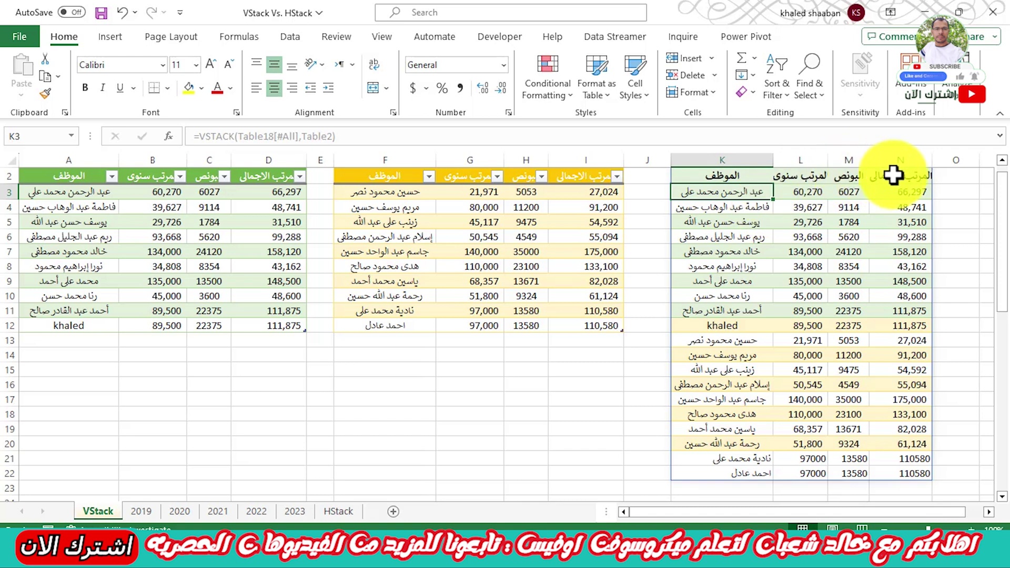
drag(894, 175, 747, 177)
drag(909, 325, 728, 324)
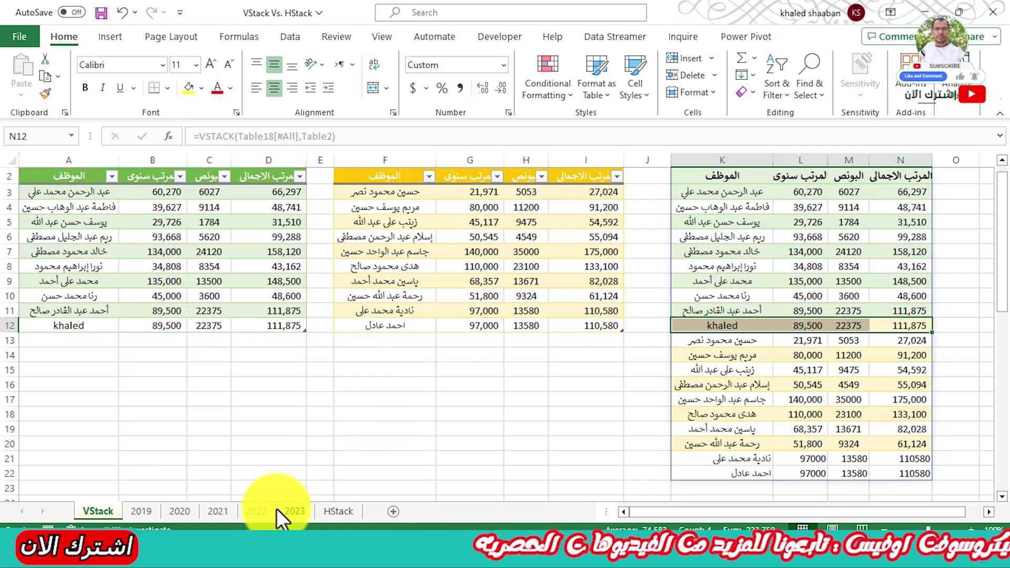
key(ctrl+Up)
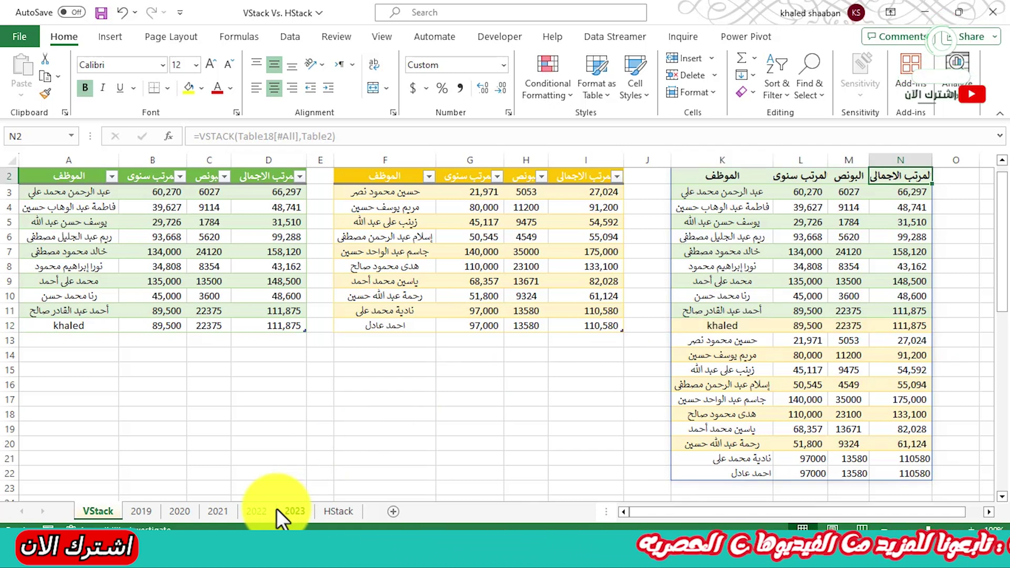
key(ctrl+Left)
key(Delete)
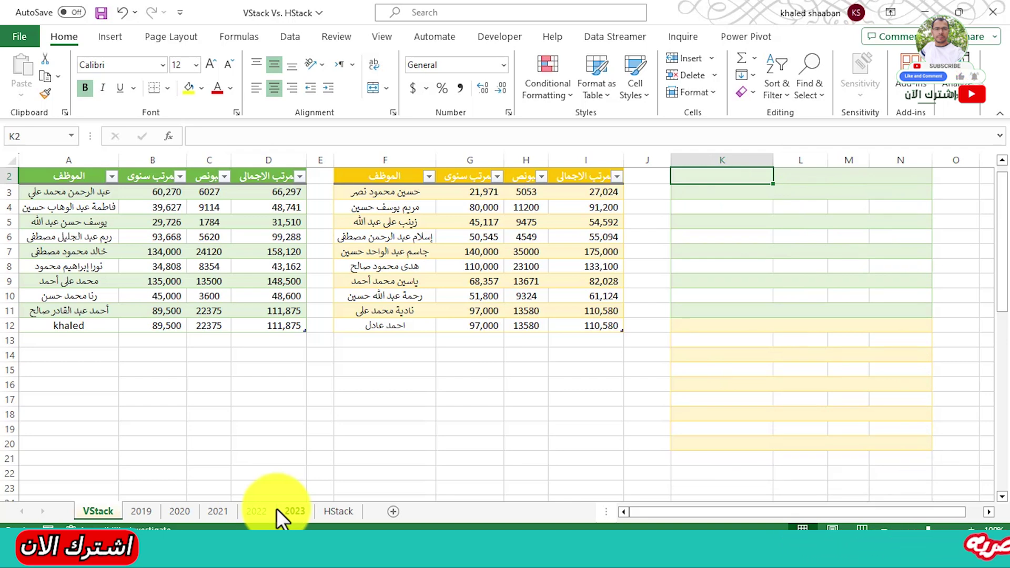
Start a VSTACK formula in K2 with the 2019 and 2020 employee tables.
text(=vs)
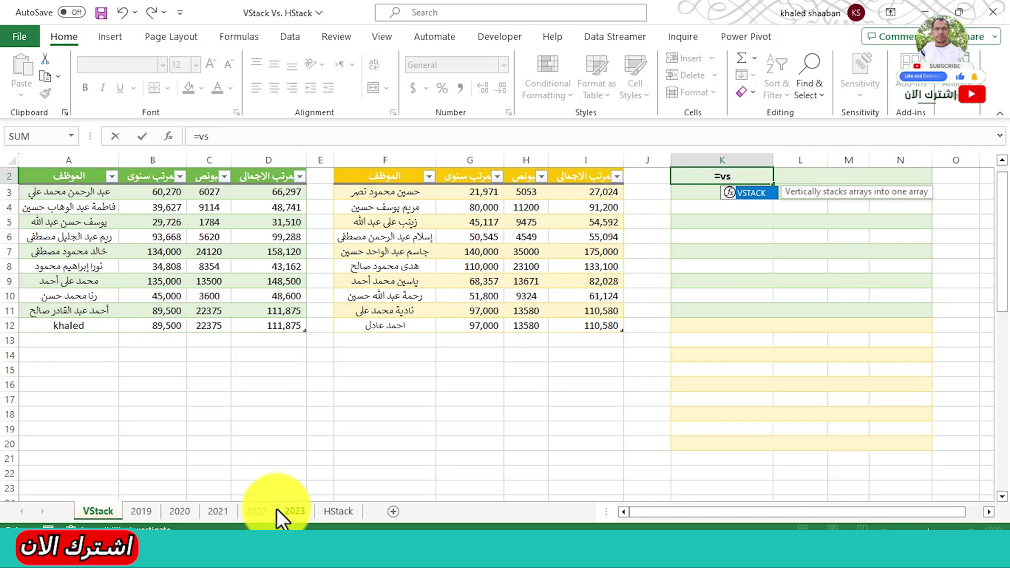
key(Tab)
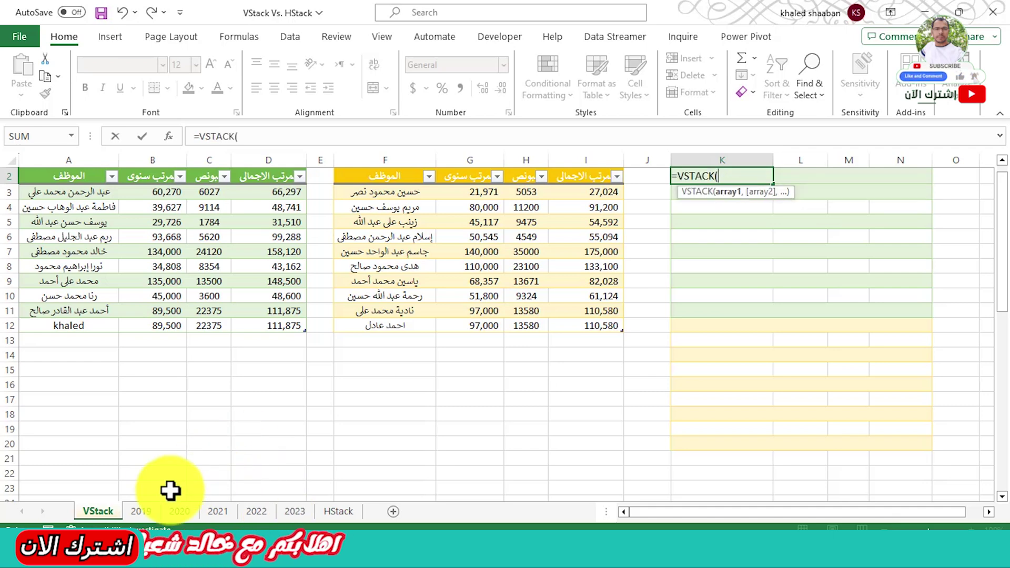
click(147, 513)
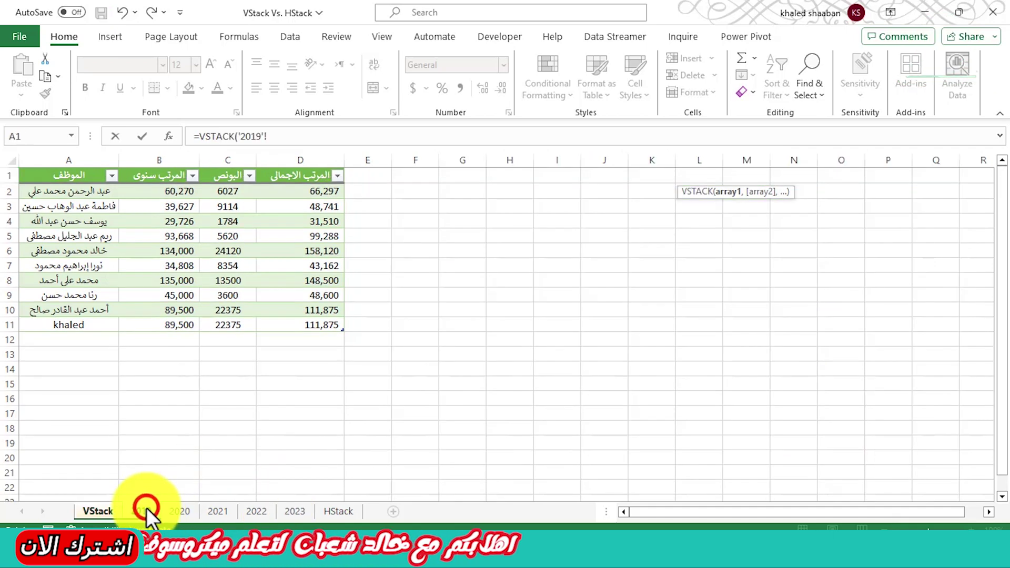
drag(70, 193, 291, 322)
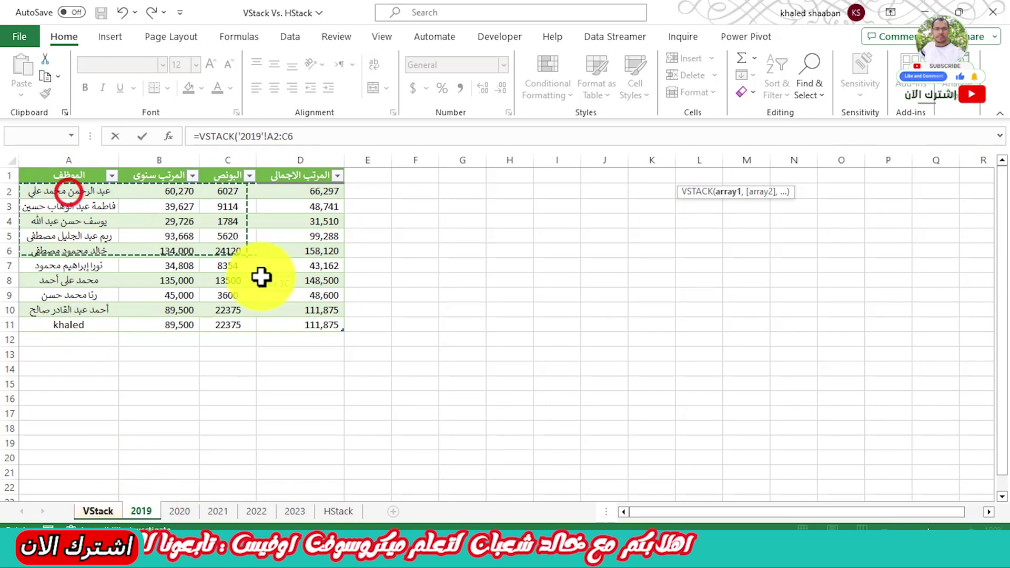
text(,)
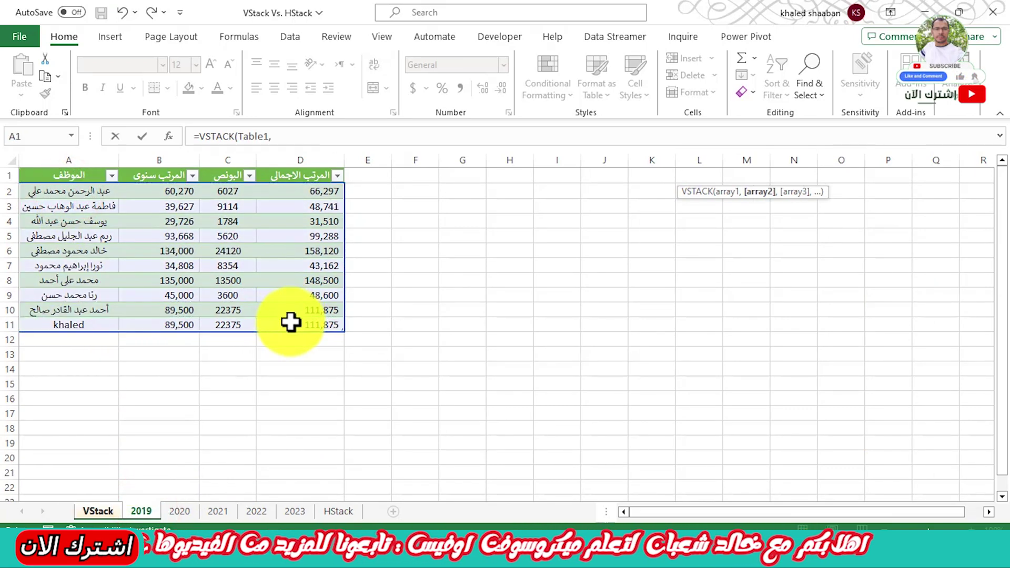
click(181, 511)
drag(102, 193, 334, 330)
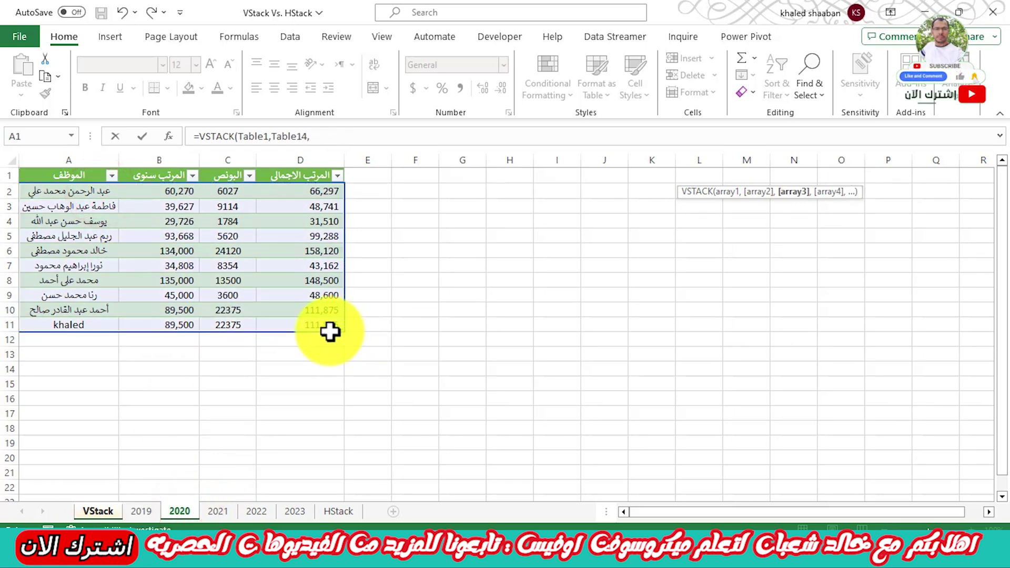
Add the 2021 and 2023 tables, giving =VSTACK(Table1,Table14,Table145,Table14567), and commit.
click(218, 511)
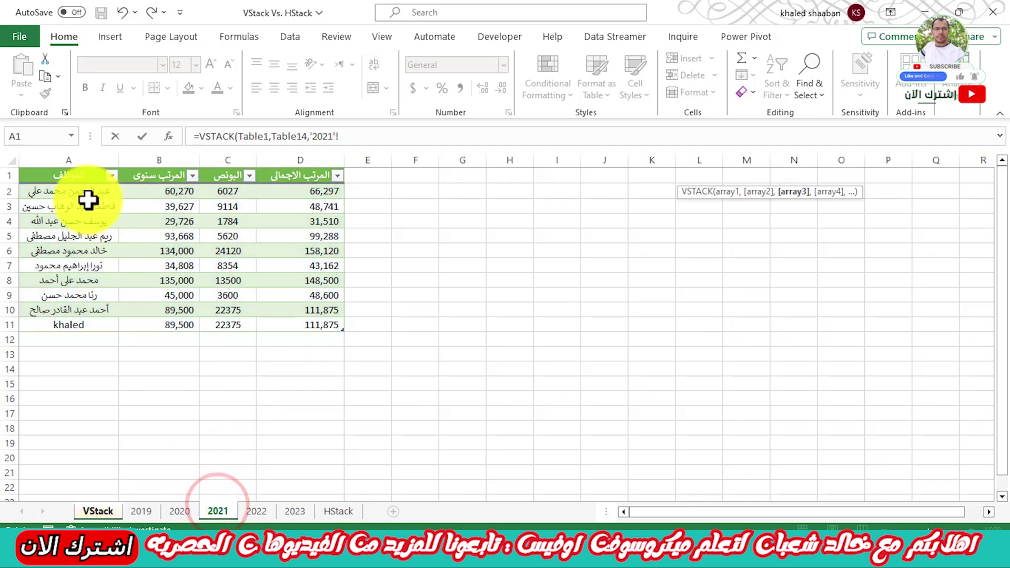
drag(88, 195, 298, 318)
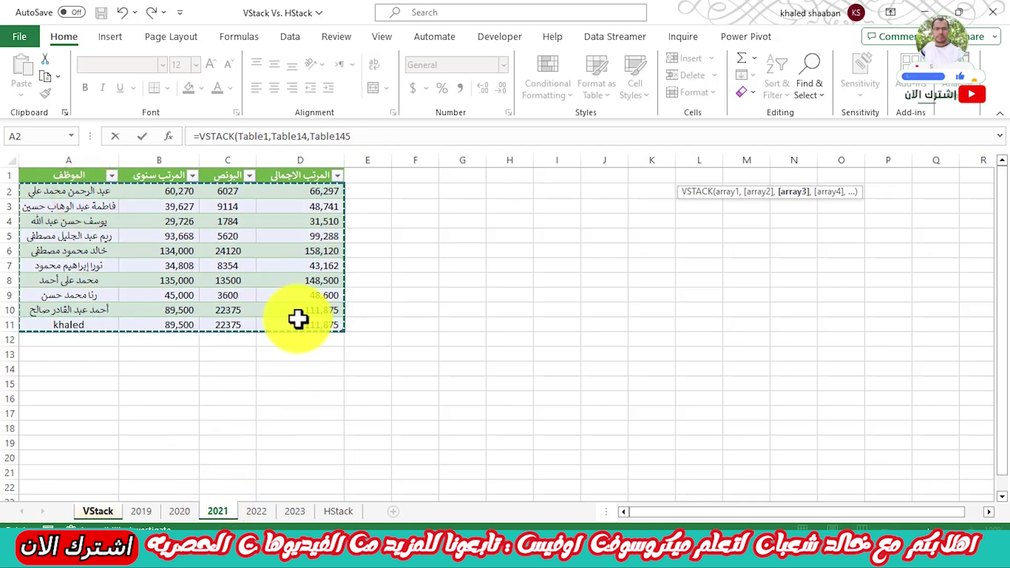
click(301, 509)
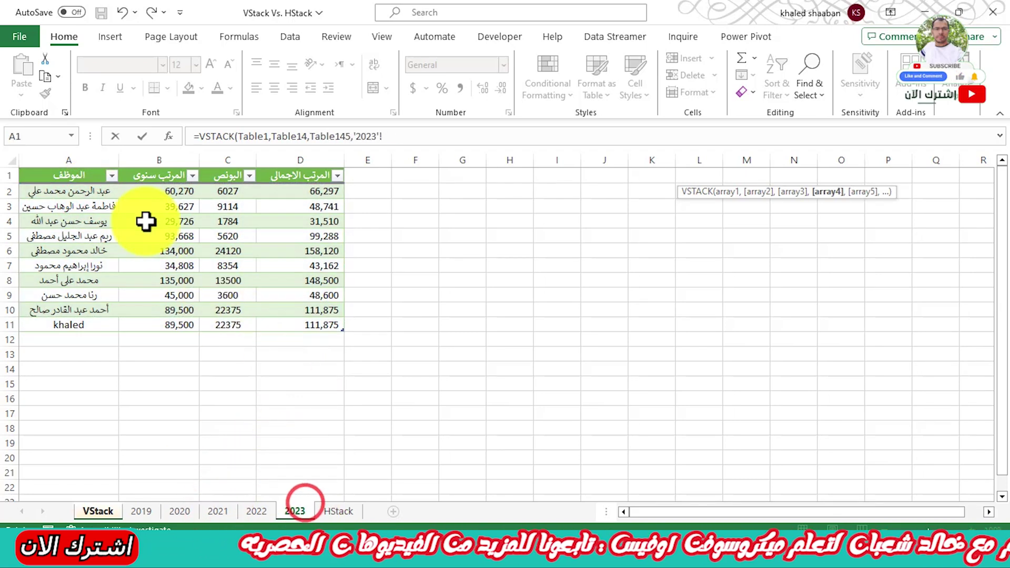
mouse_move(82, 187)
mouse_down()
mouse_move(239, 262)
mouse_move(316, 320)
mouse_up()
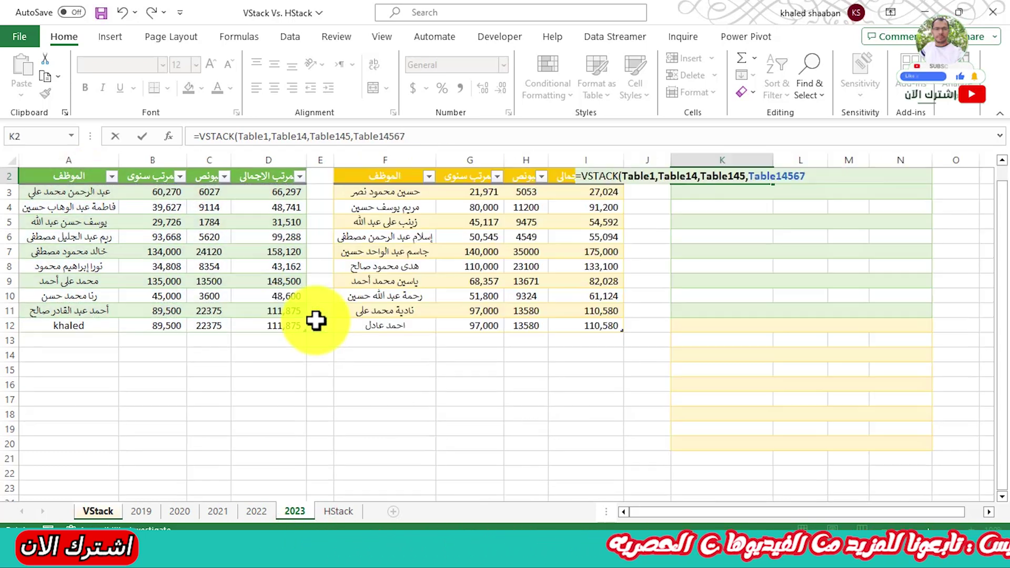
key(Return)
key(Down)
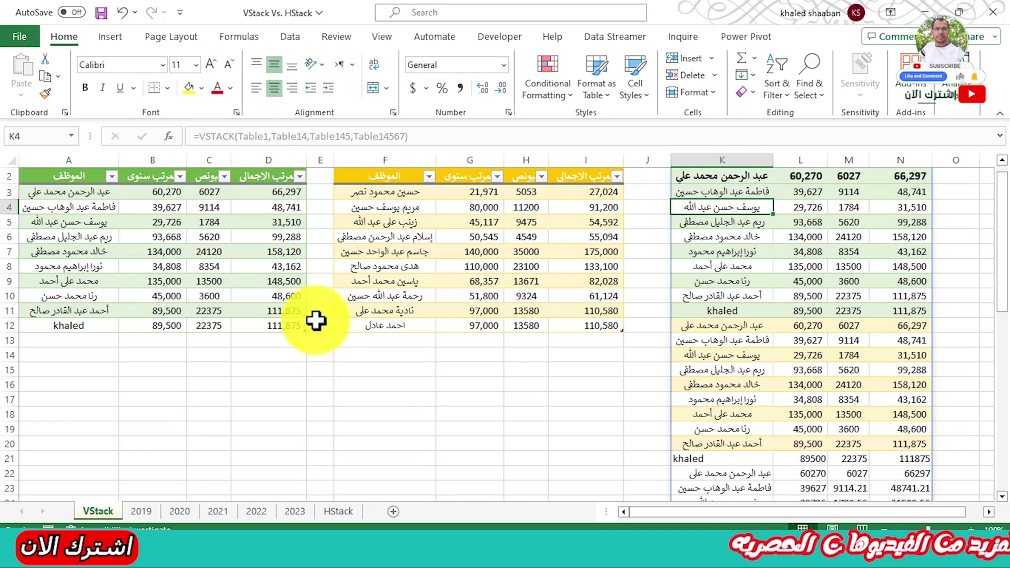
key(Down)
key(Down)
key(Down)
key(Down)
key(Down)
key(Down)
key(Down)
key(Down)
key(Down)
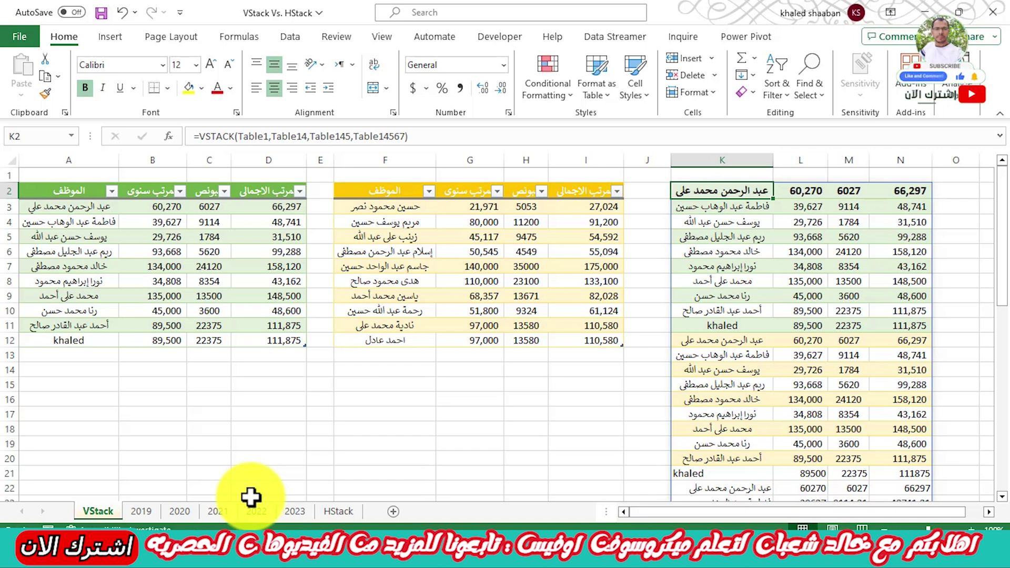
Replace K2 with =VSTACK('2019:2023'!A2:D11), stacking all five yearly sheets down to row 51.
key(shift)
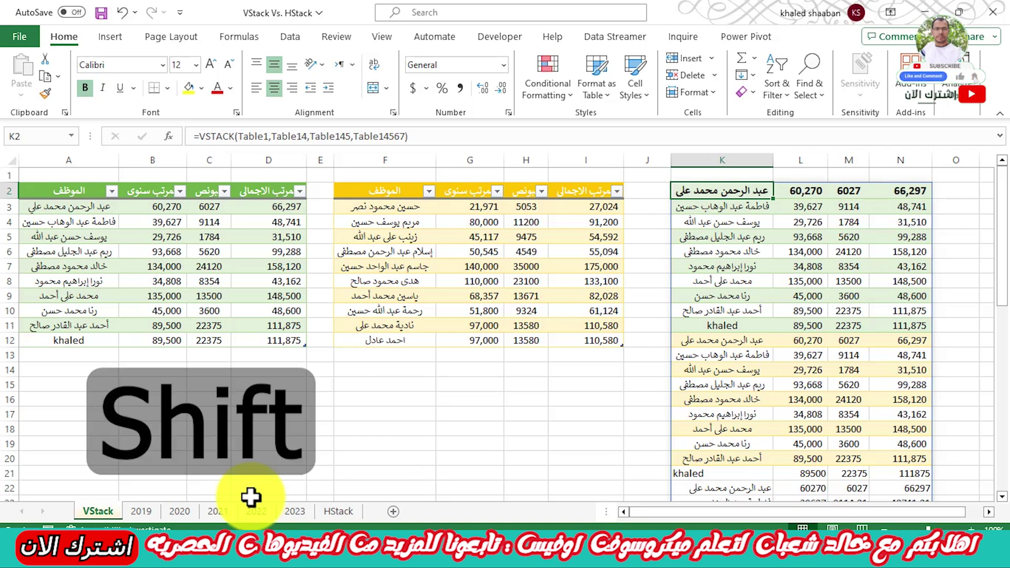
text(=)
key(Escape)
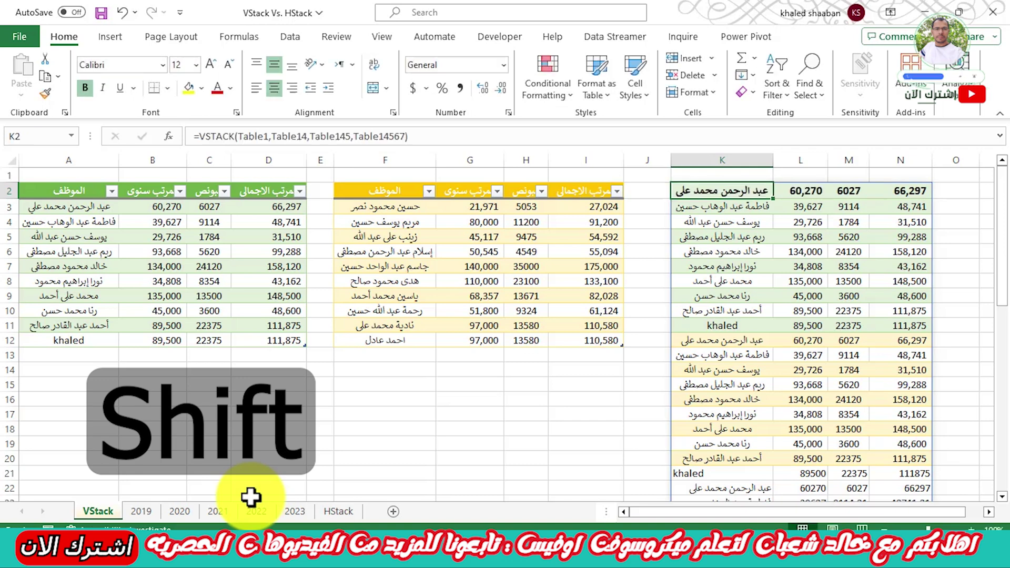
key(Delete)
text(=)
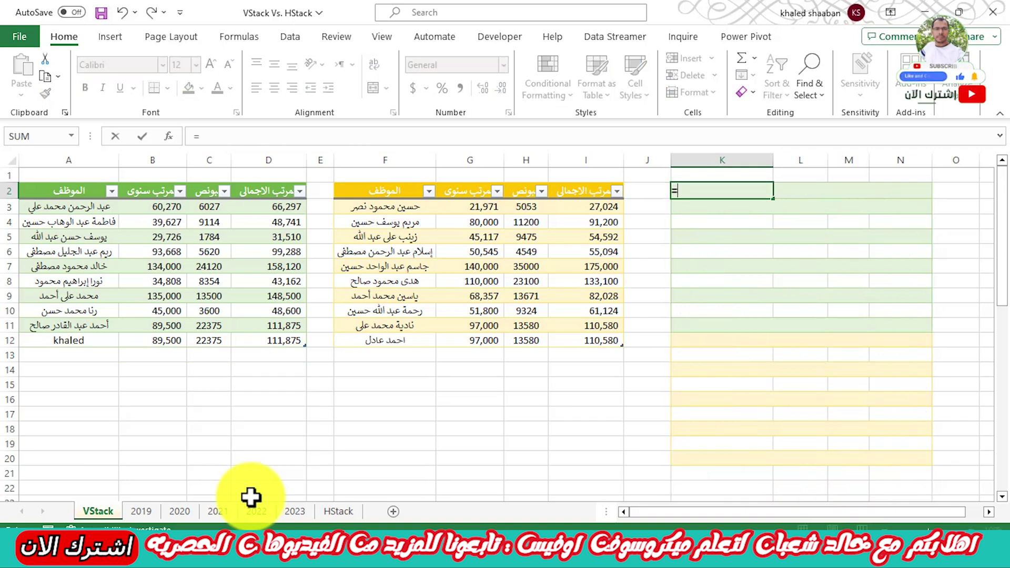
text(vs)
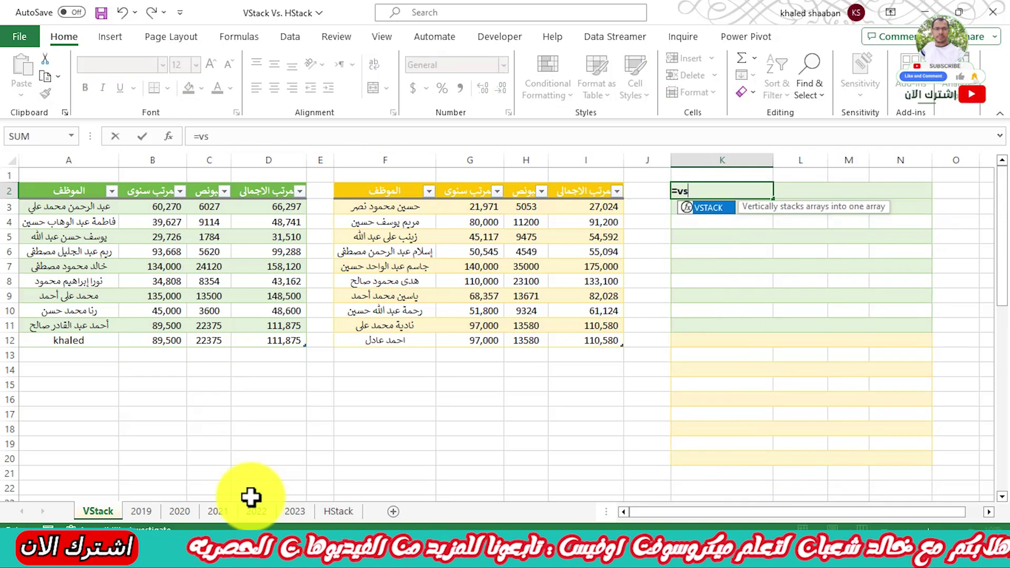
key(Tab)
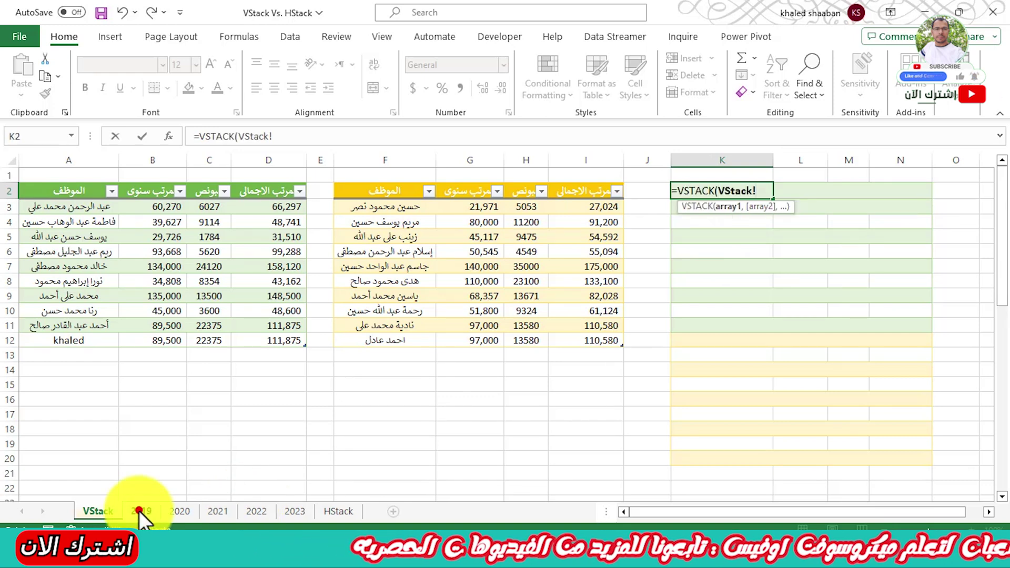
click(139, 510)
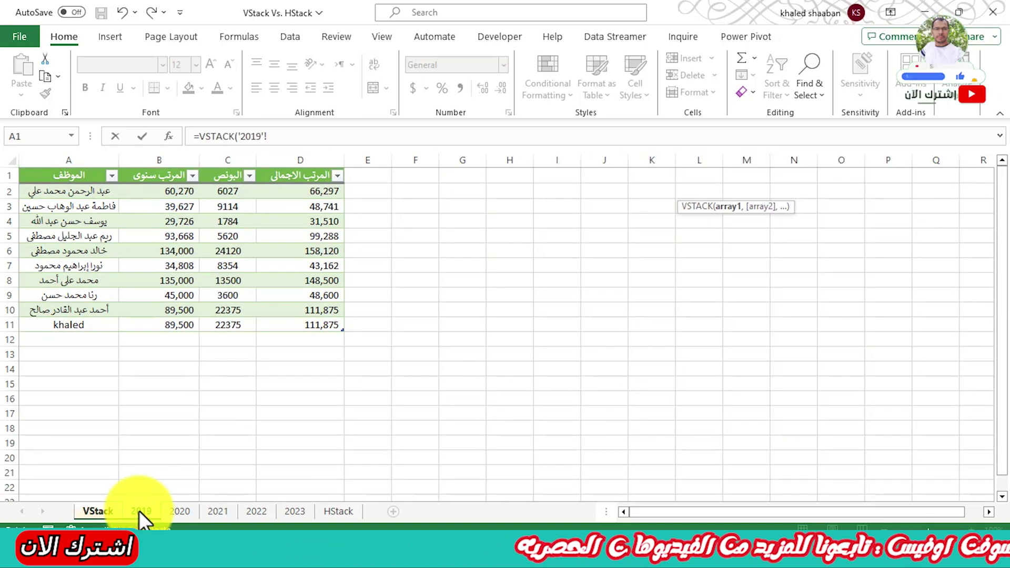
shift+click(299, 515)
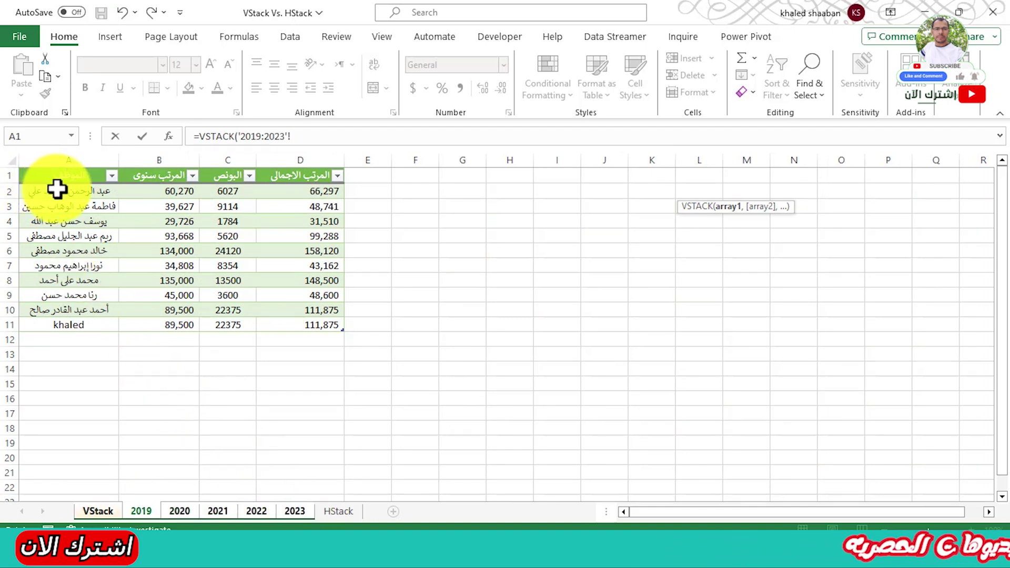
drag(58, 189, 323, 321)
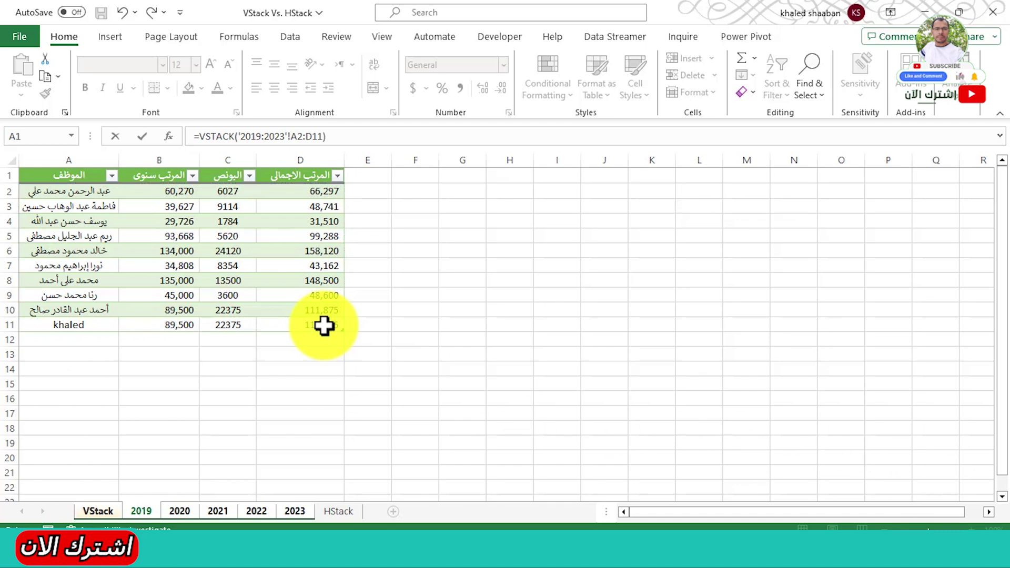
key(Return)
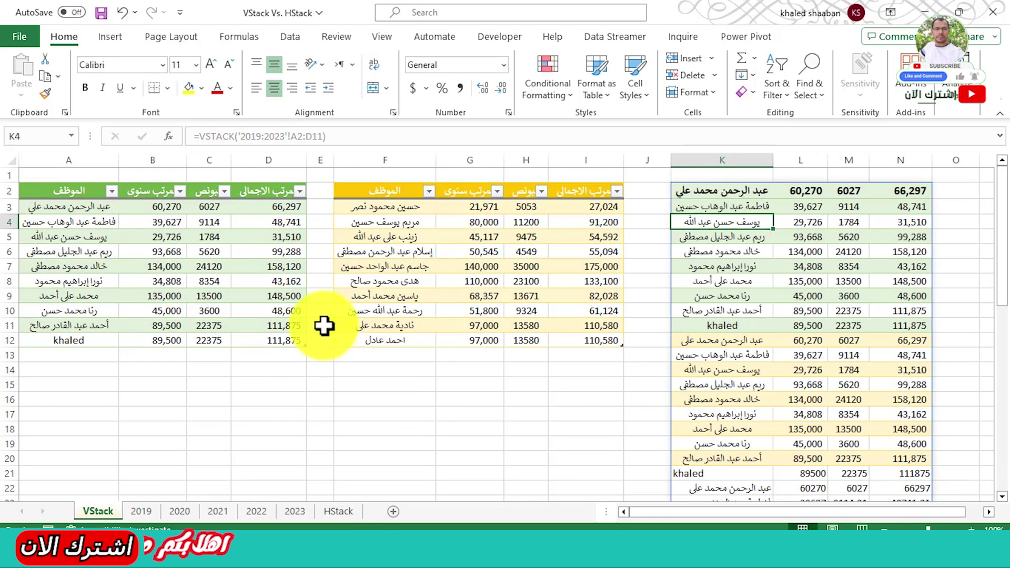
key(ctrl+Down)
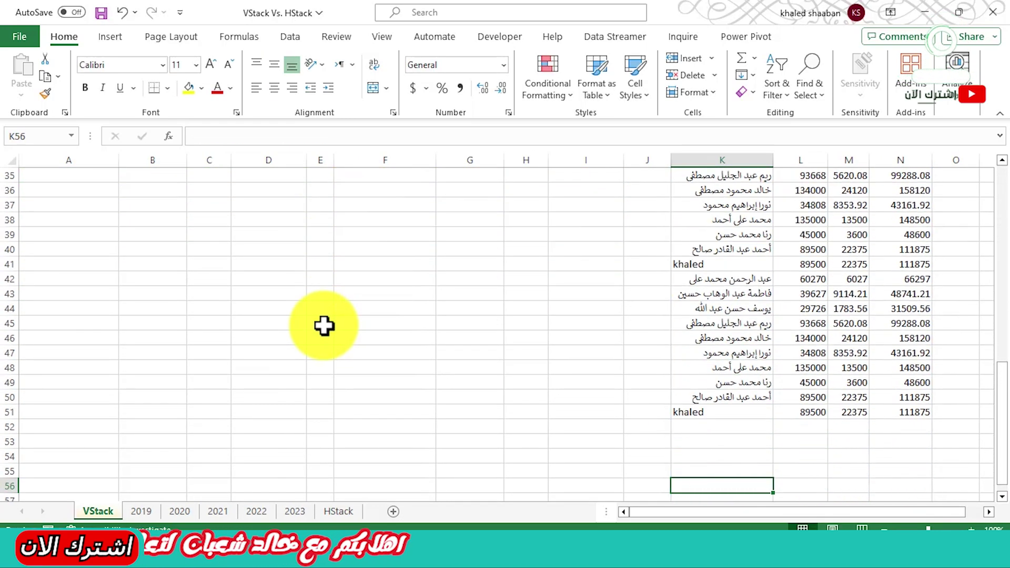
key(ctrl+Up)
key(ctrl+Up)
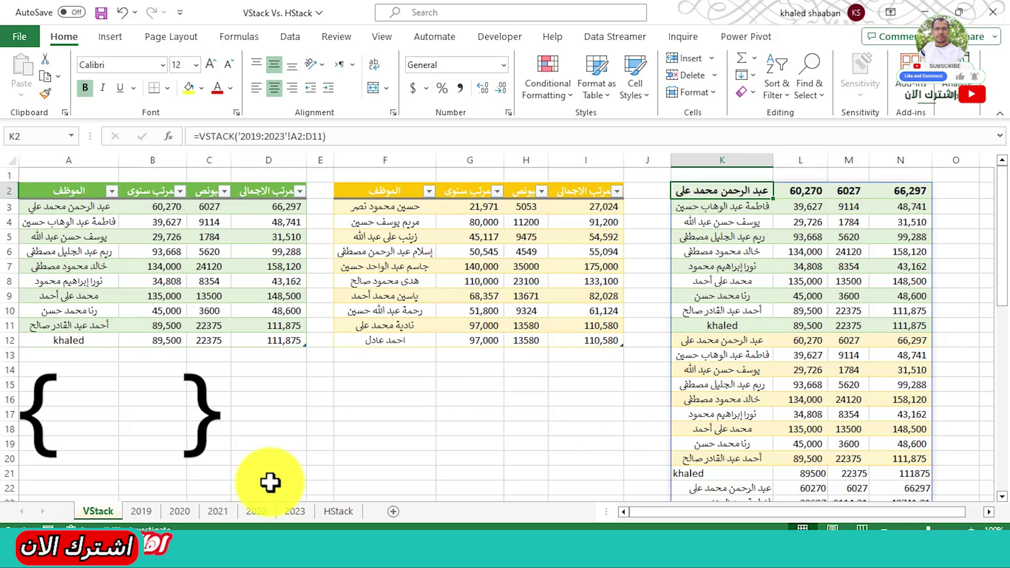
key(ctrl+Down)
key(ctrl+Up)
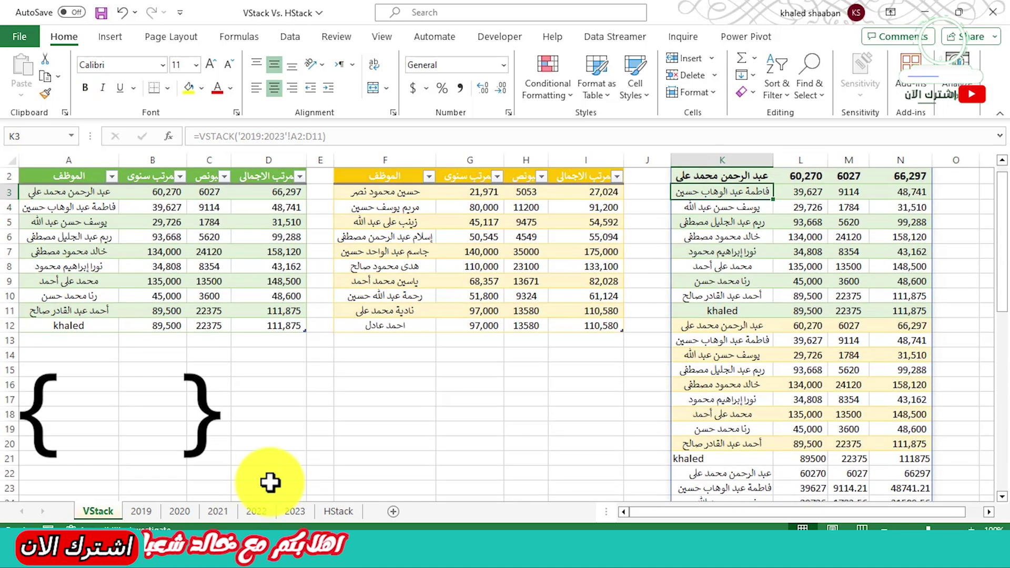
key(BackSpace)
click(242, 132)
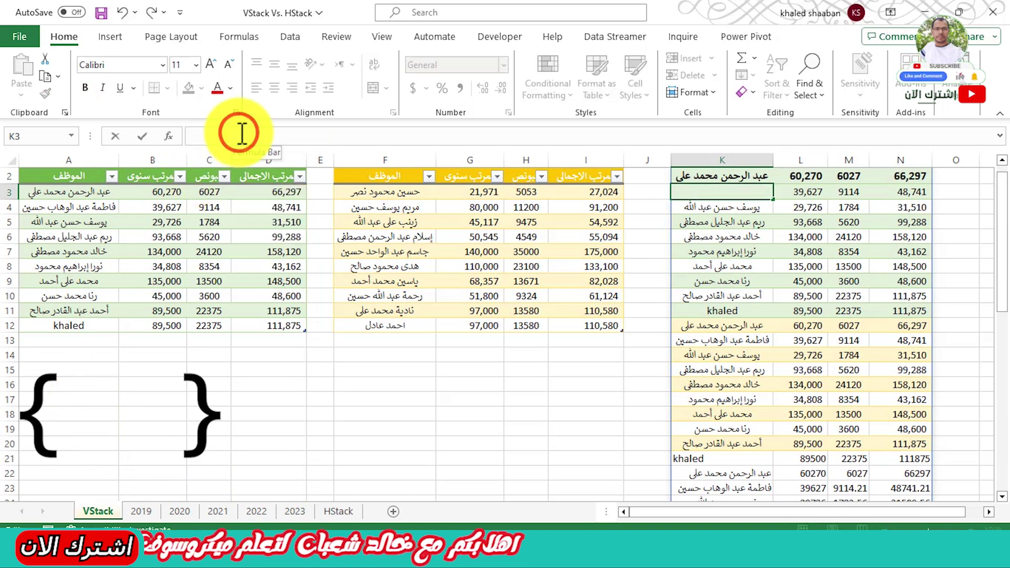
key(Escape)
key(Up)
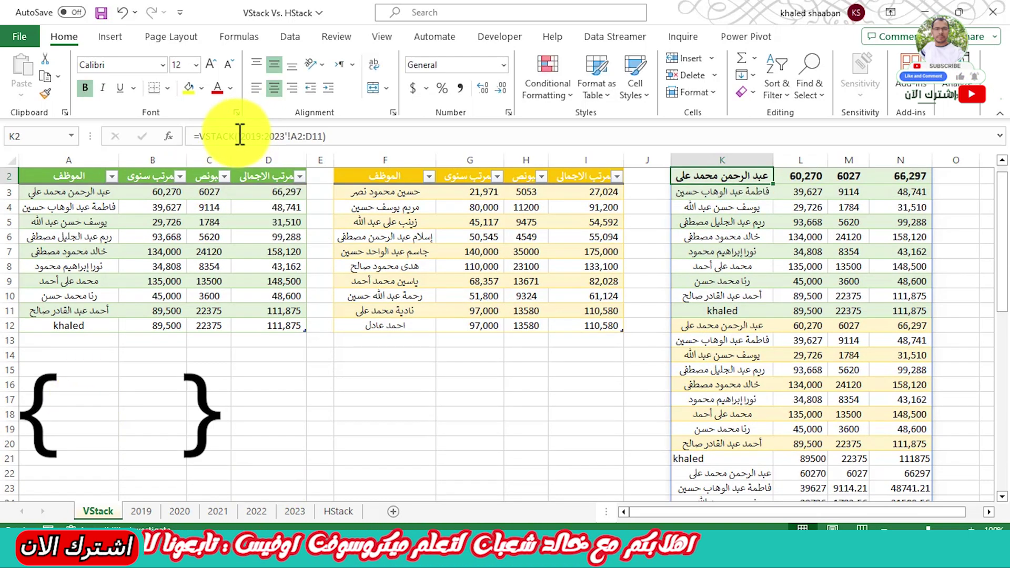
Insert an array of empty quoted header strings at the start of K2's VSTACK.
click(240, 136)
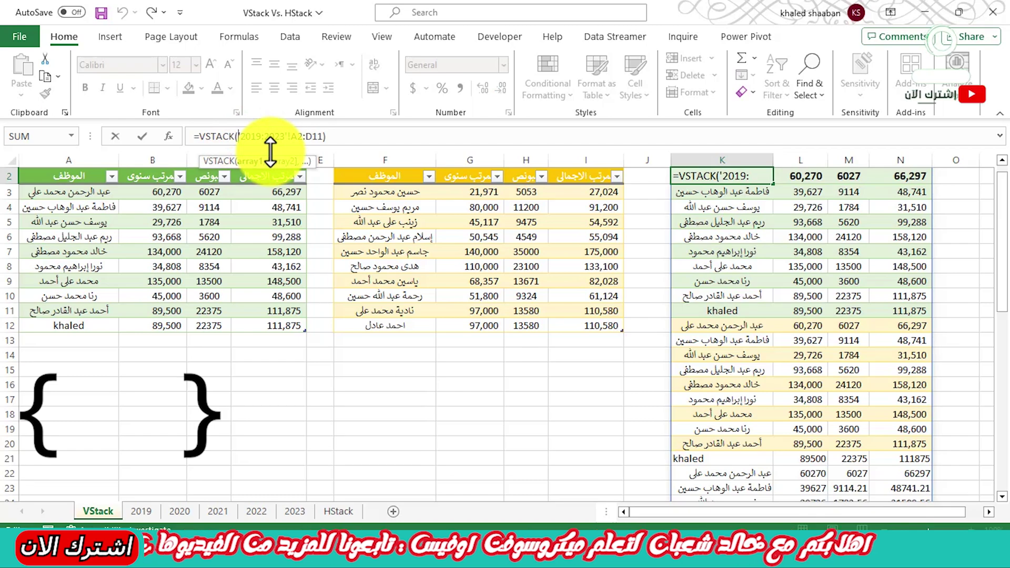
text({})
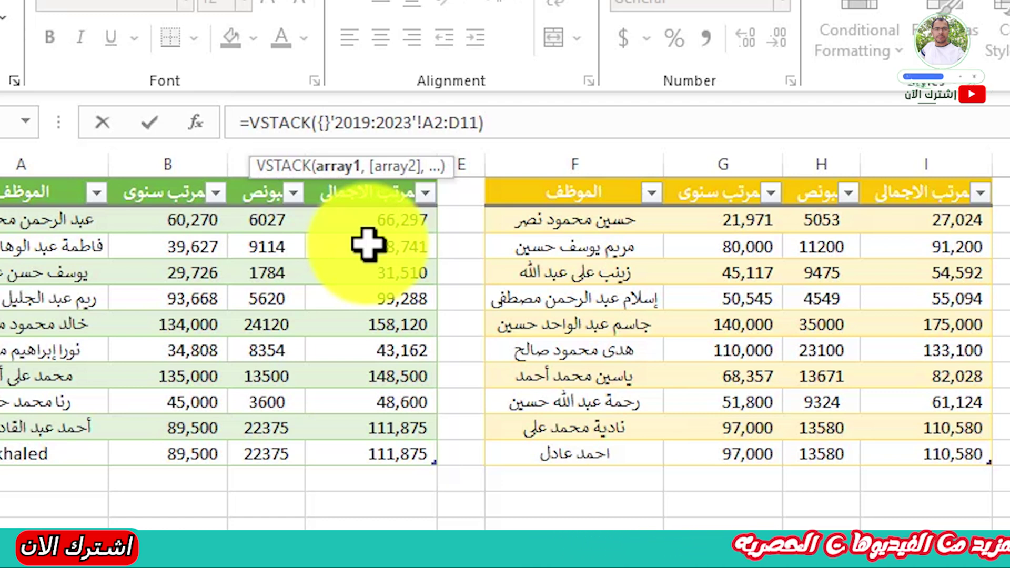
text("","","",")
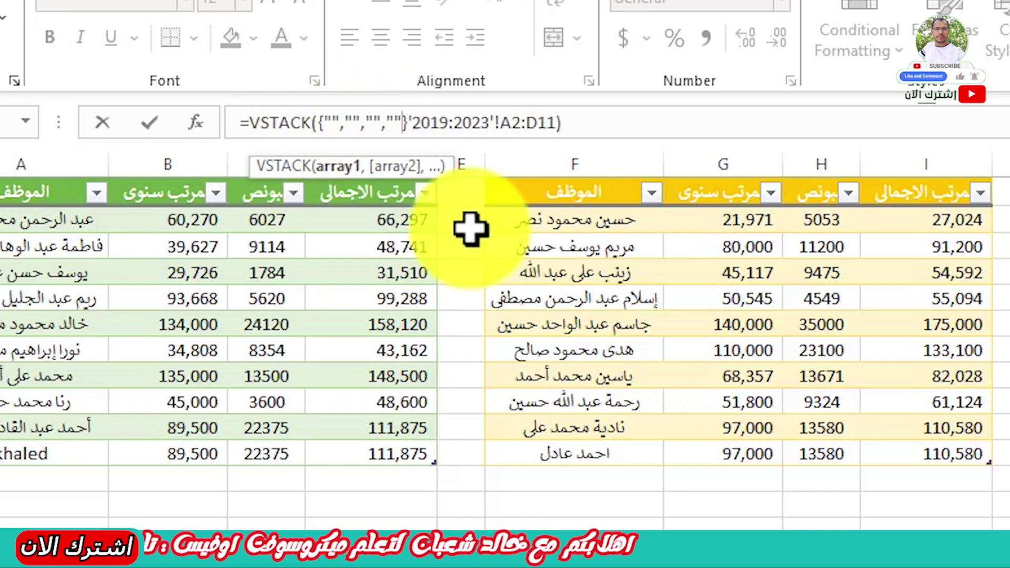
key(Right)
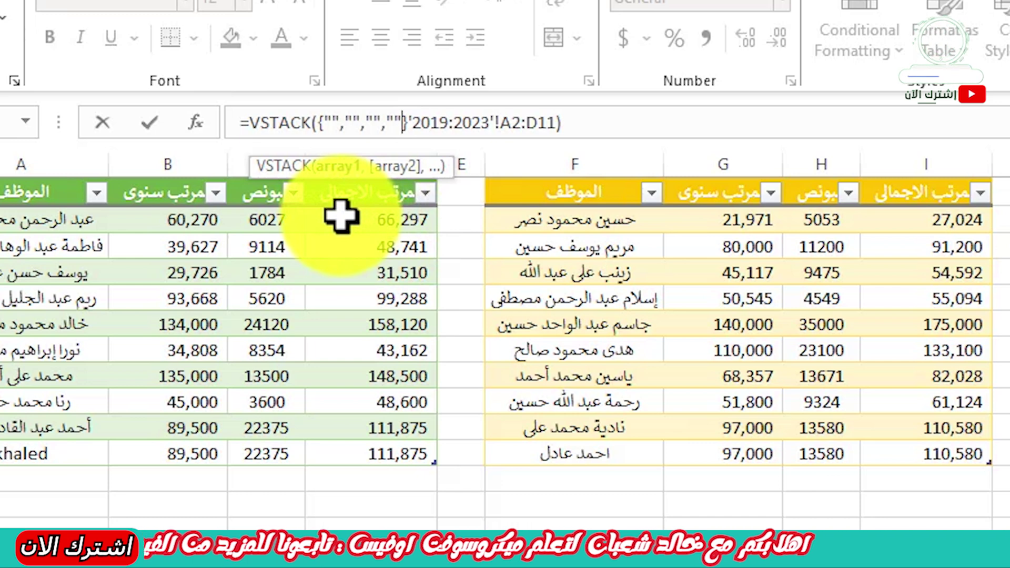
text(,)
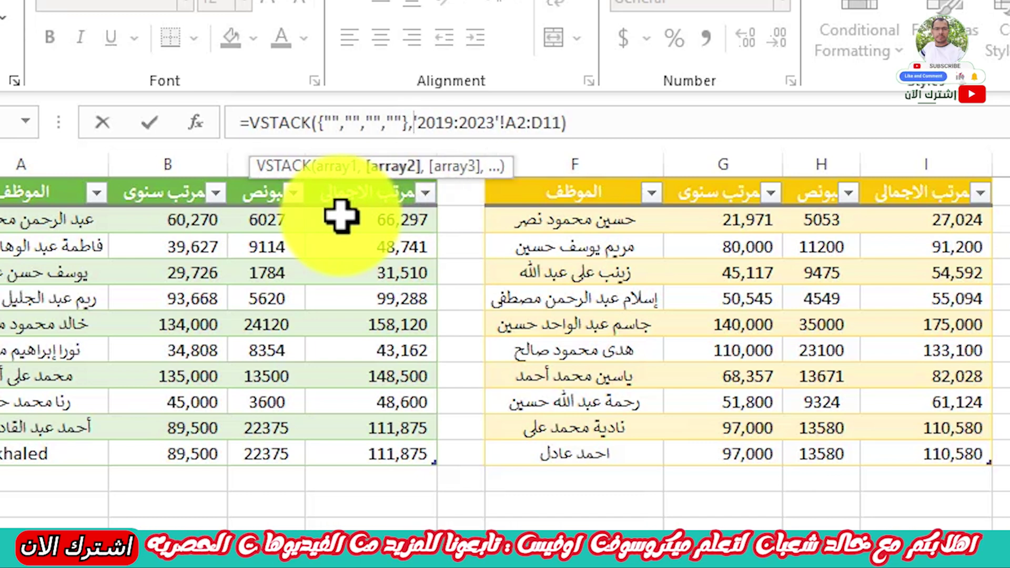
Fill the header array with الموظف, المرتب, البونص and الاجمالى, then commit the formula.
click(332, 126)
text(الموظف)
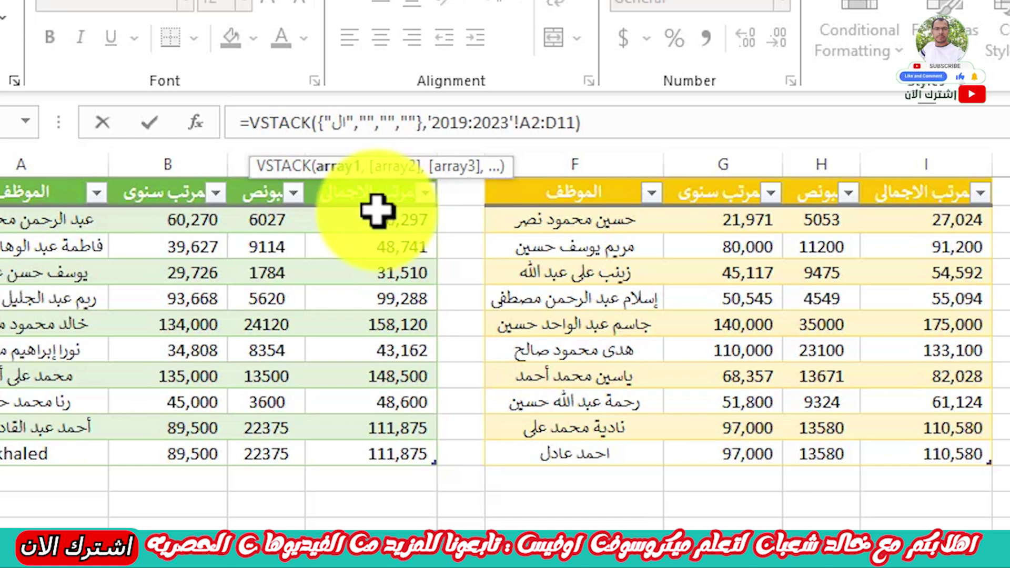
click(416, 127)
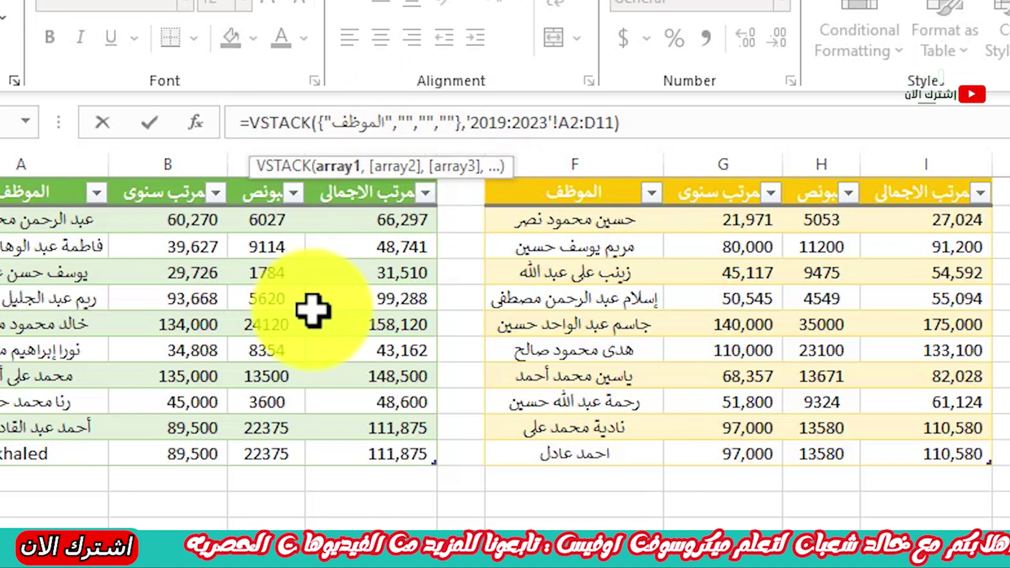
text(المرت)
text(ب)
click(473, 122)
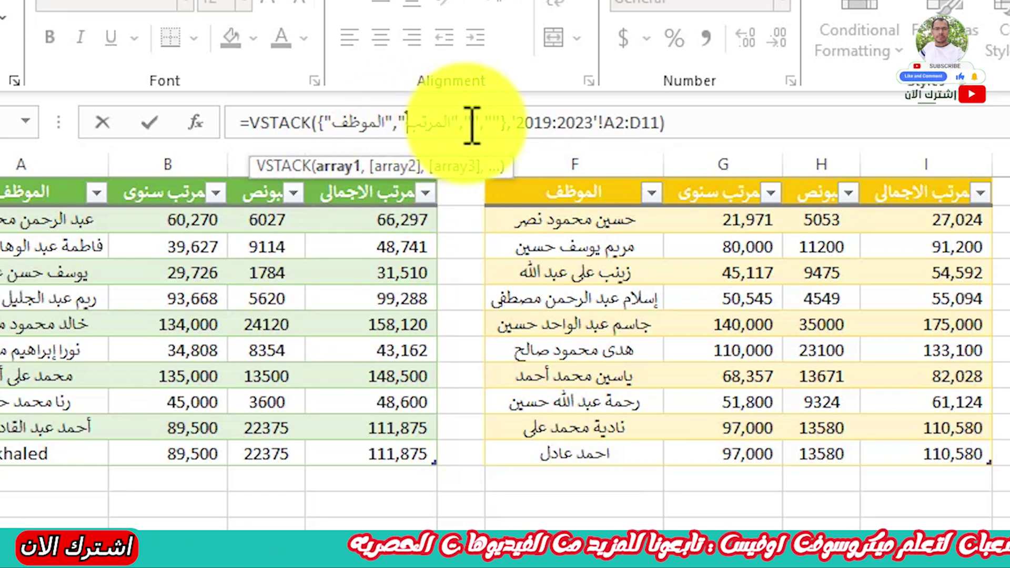
text(الب)
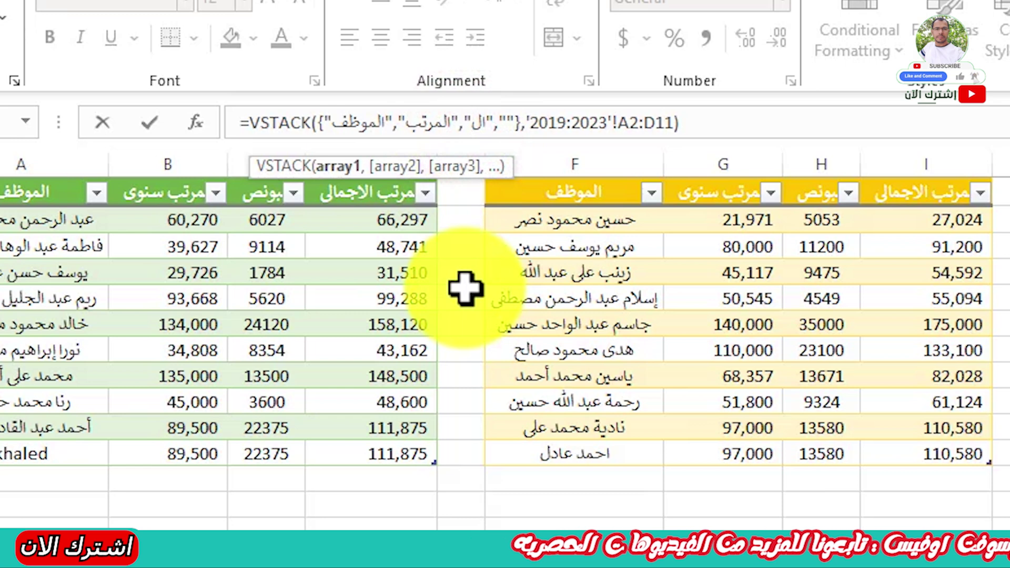
text(ونص)
click(544, 123)
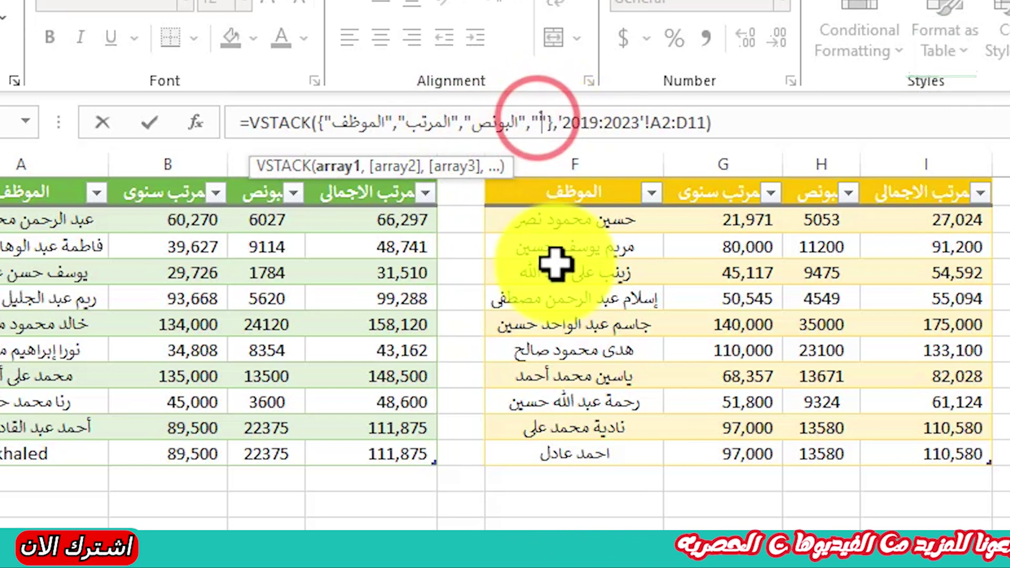
text(الاجمالى)
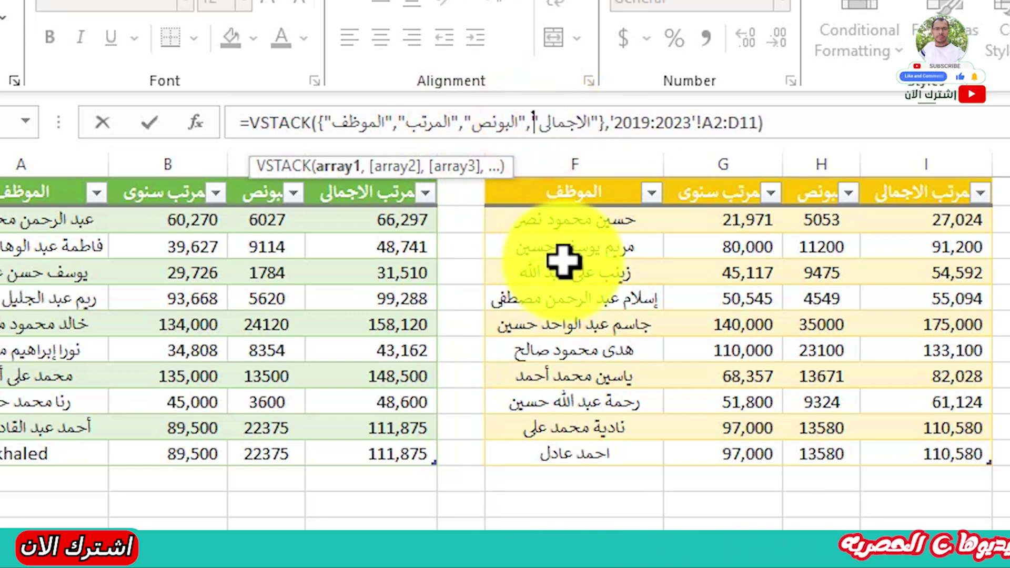
key(Return)
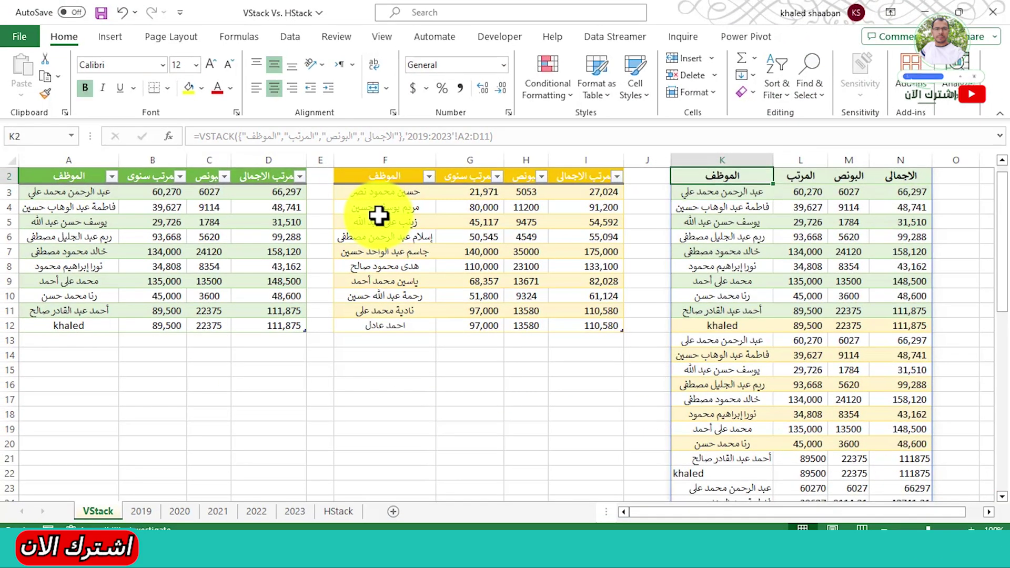
key(Down)
key(Down)
key(Down)
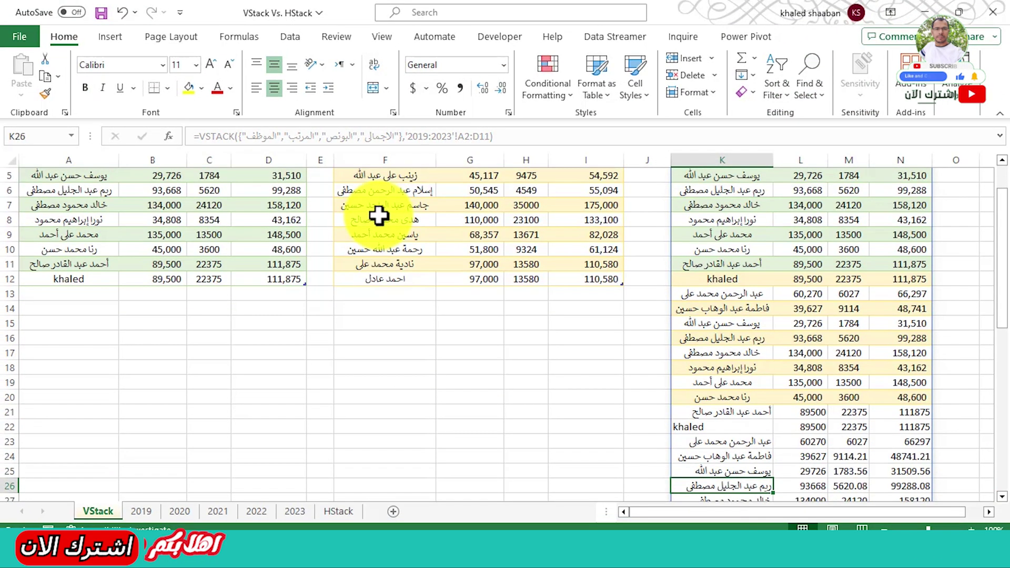
key(Down)
key(Down)
key(Down)
key(Down)
key(Down)
key(Down)
key(Down)
key(Down)
key(Down)
key(ctrl+Up)
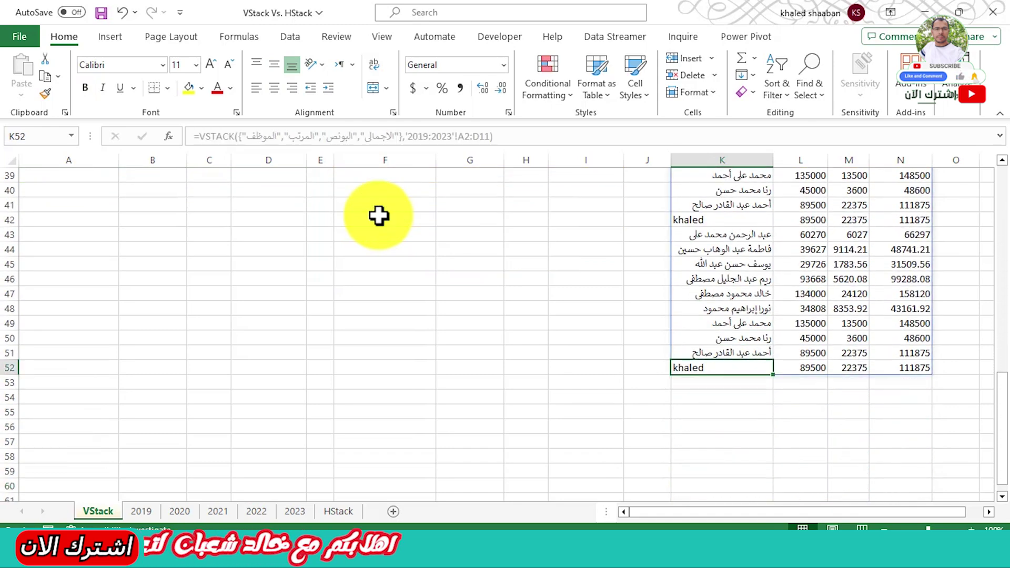
key(ctrl+Up)
key(ctrl+Up)
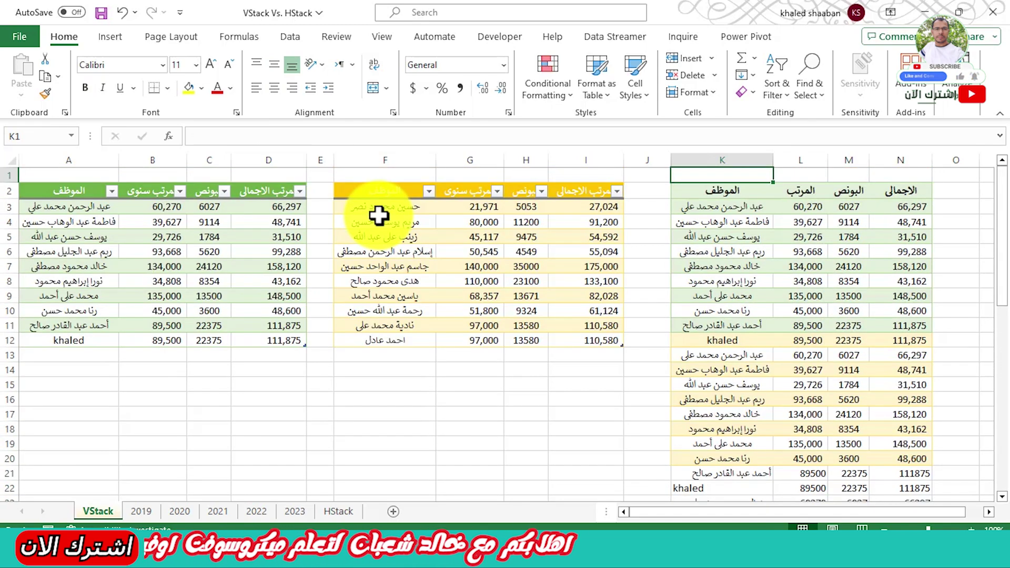
click(141, 510)
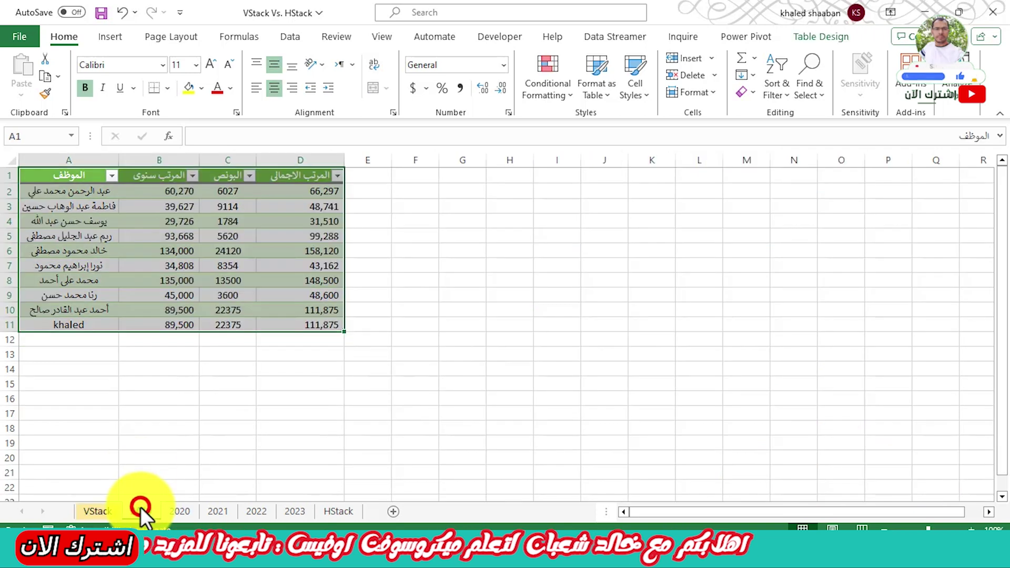
click(187, 512)
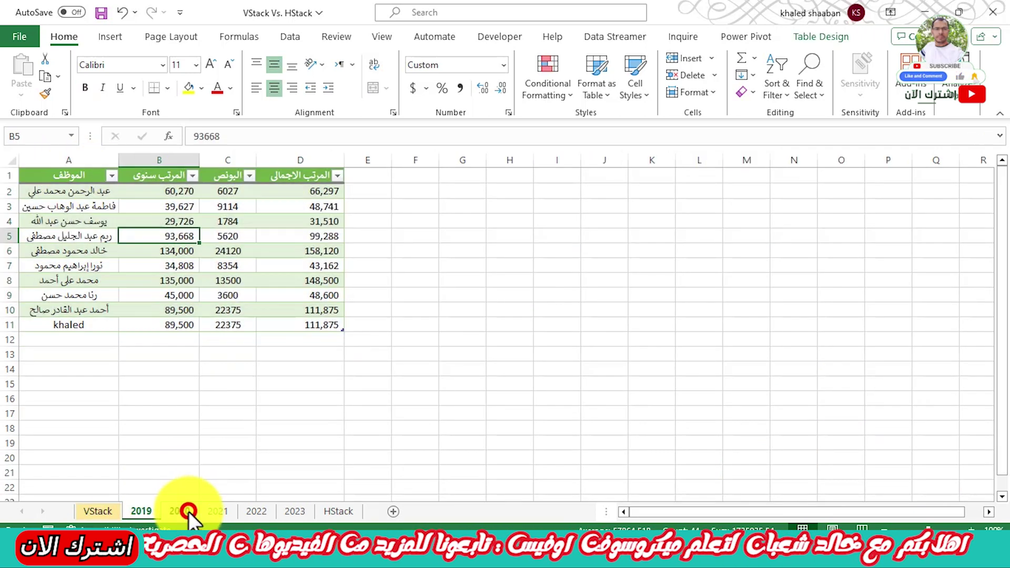
click(130, 510)
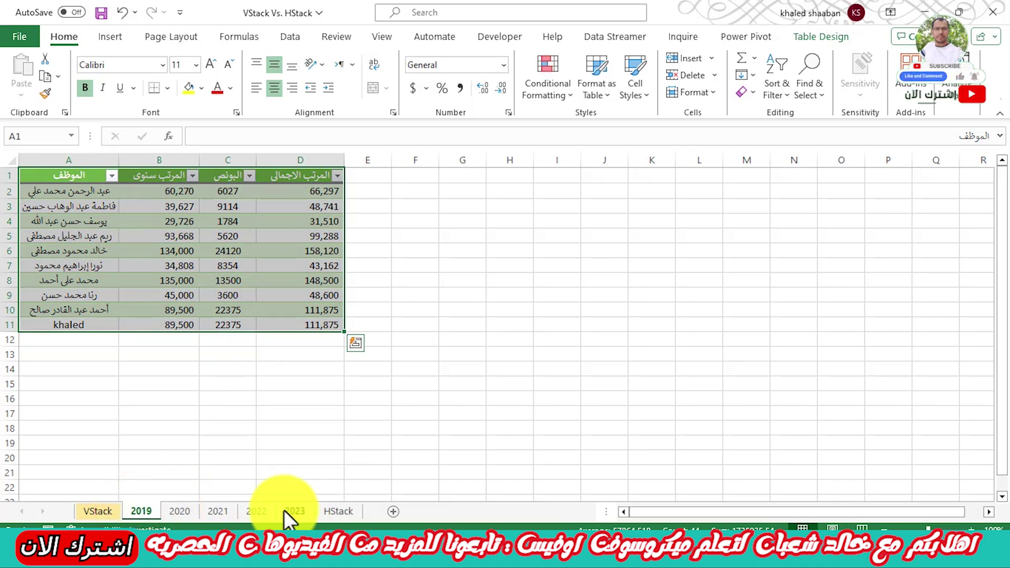
key(ctrl+Page_Up)
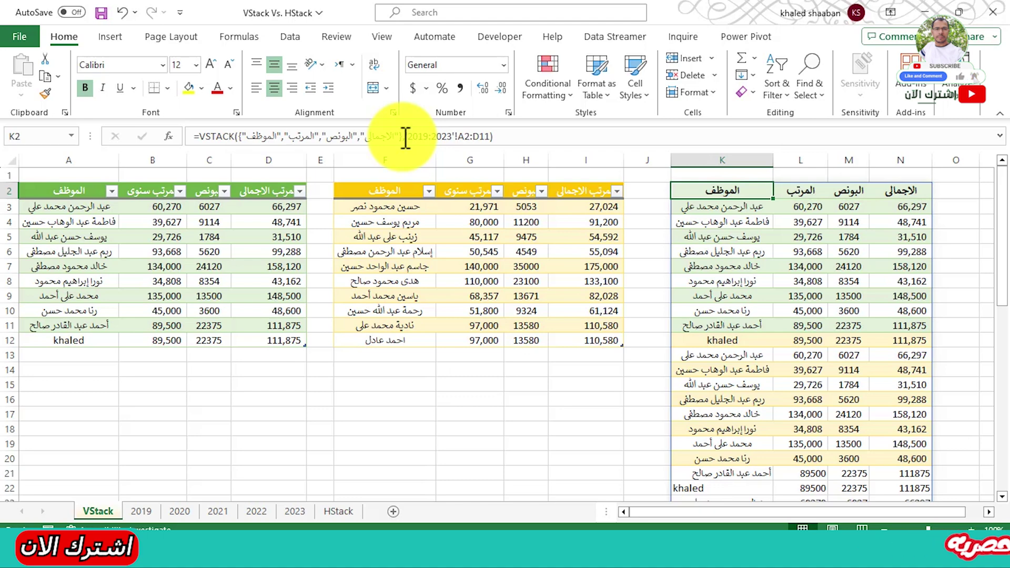
key(Down)
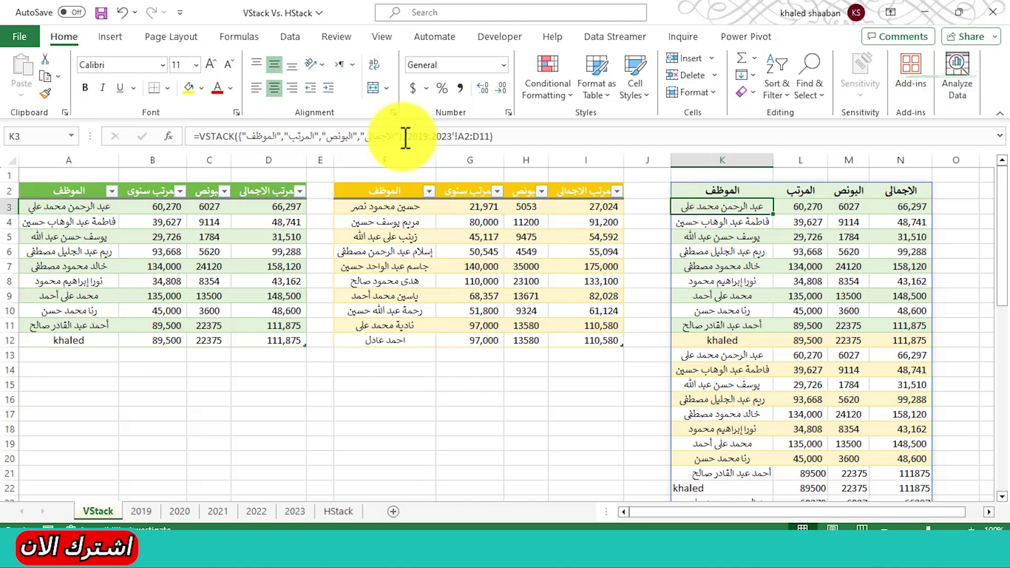
key(ctrl+Down)
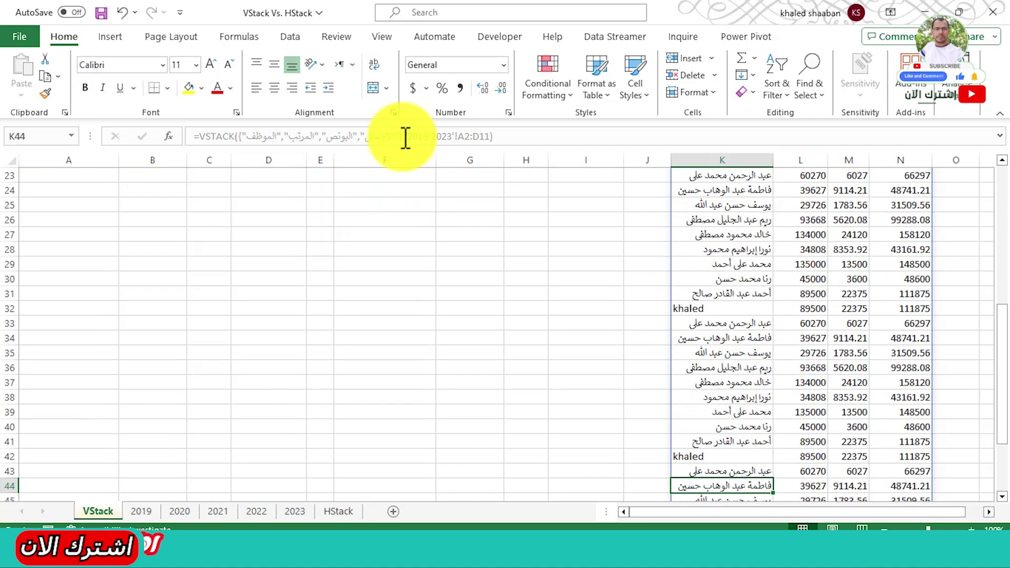
key(ctrl+Up)
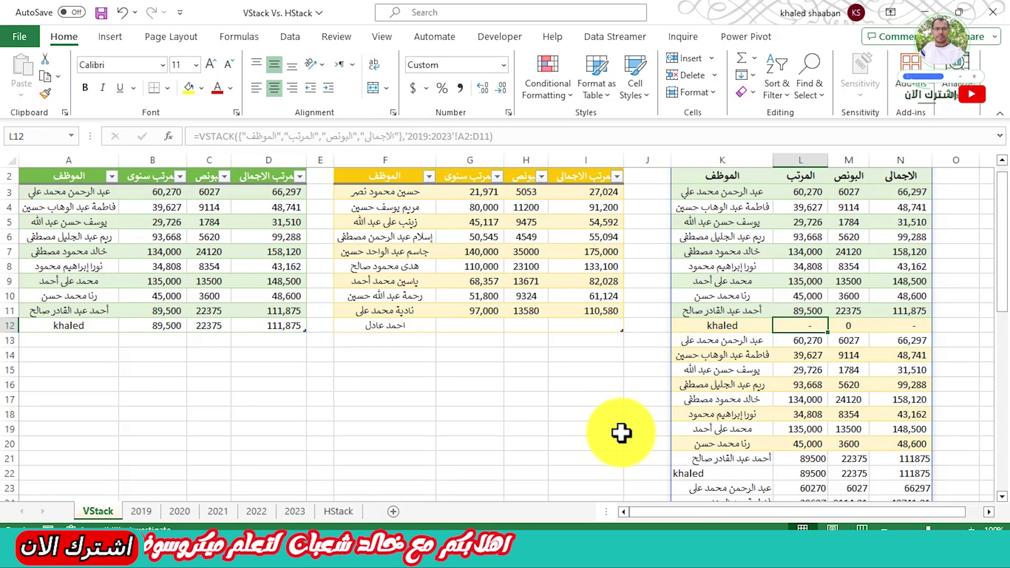
key(ctrl+Up)
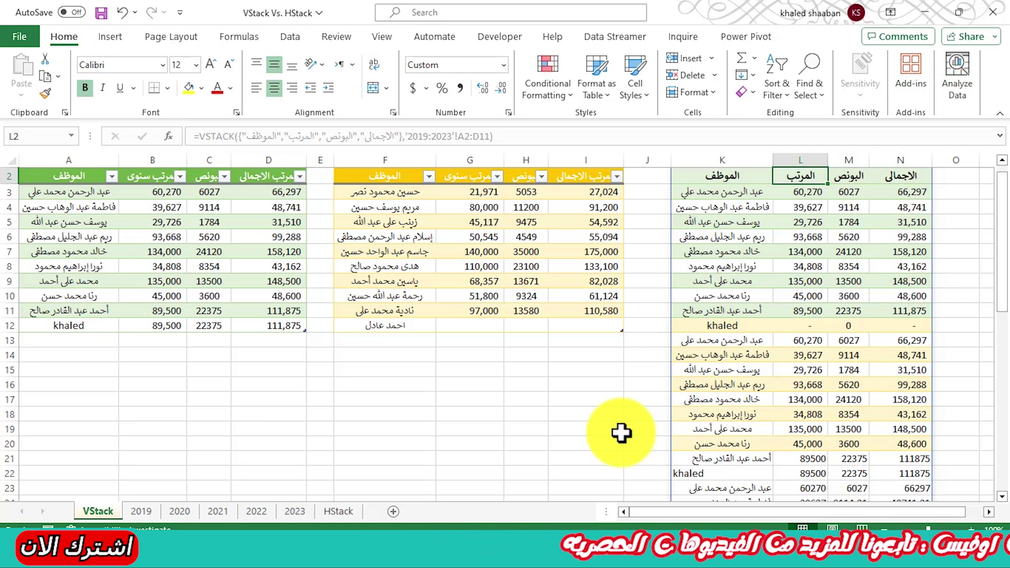
key(Left)
Enter =VSTACK(Table18[#All], yellow table columns الموظف to البونص) in K2.
text(=)
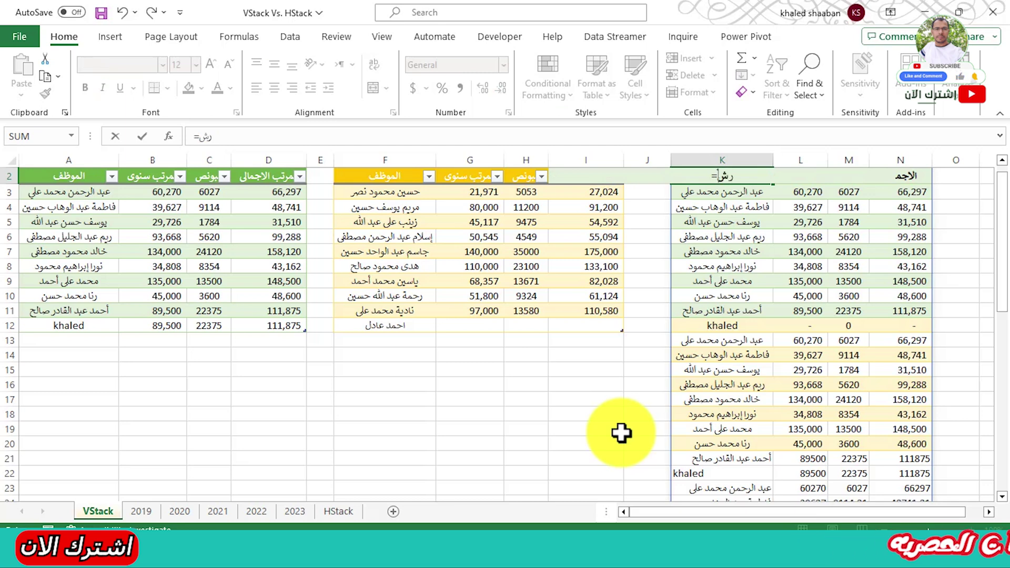
key(BackSpace)
key(BackSpace)
text(vs)
key(Tab)
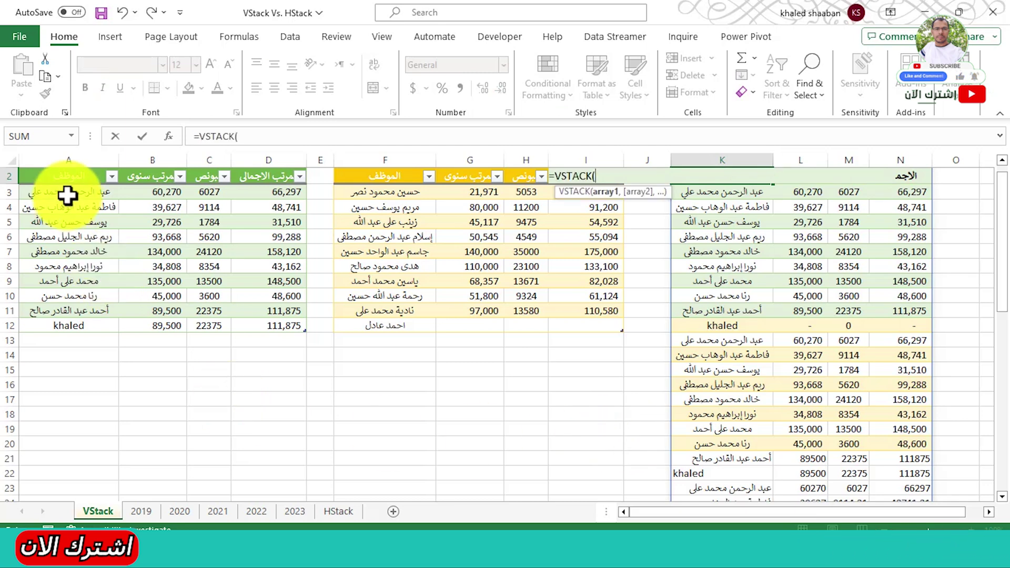
drag(64, 175, 275, 327)
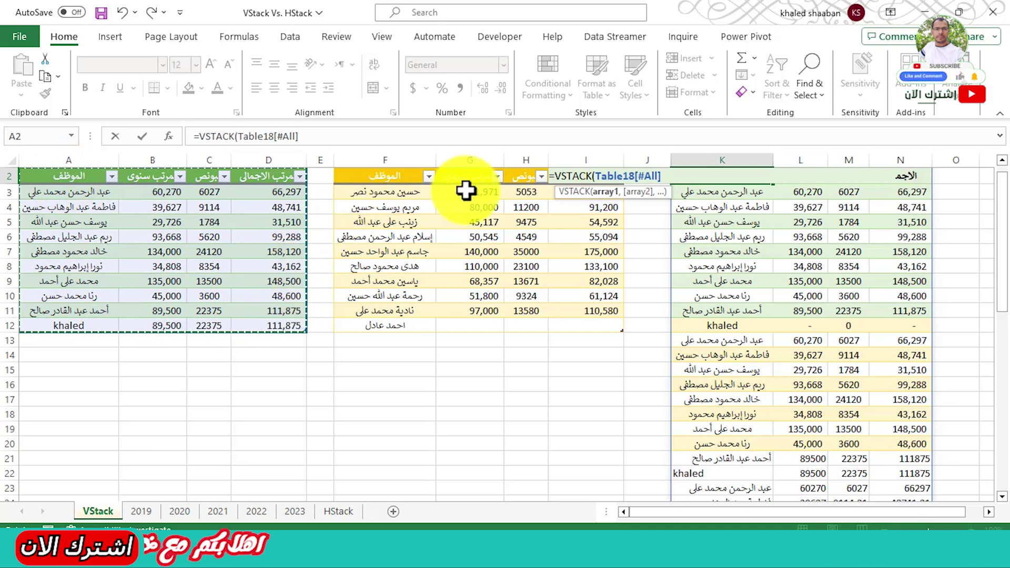
text(,)
drag(410, 179, 539, 308)
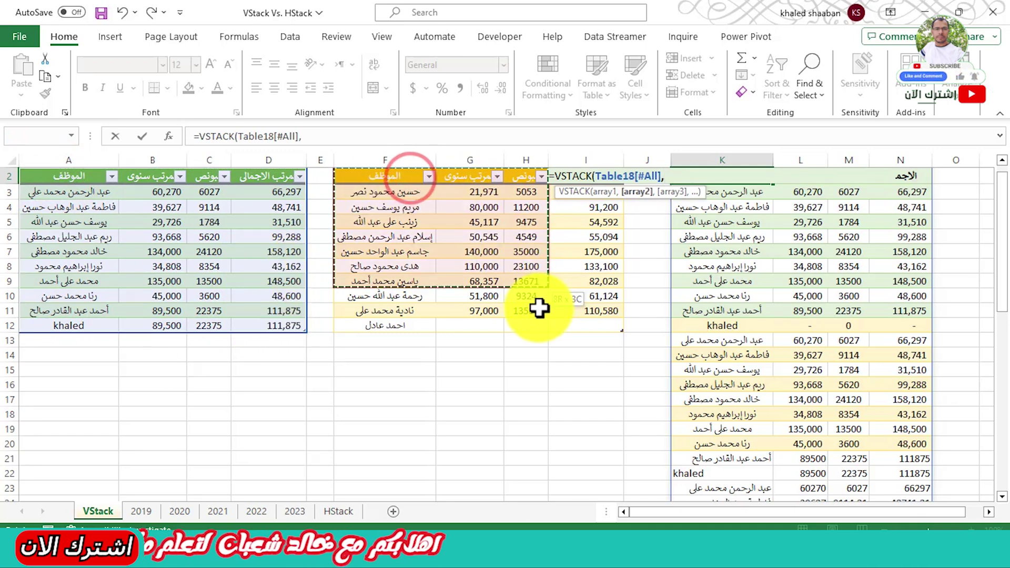
key(Return)
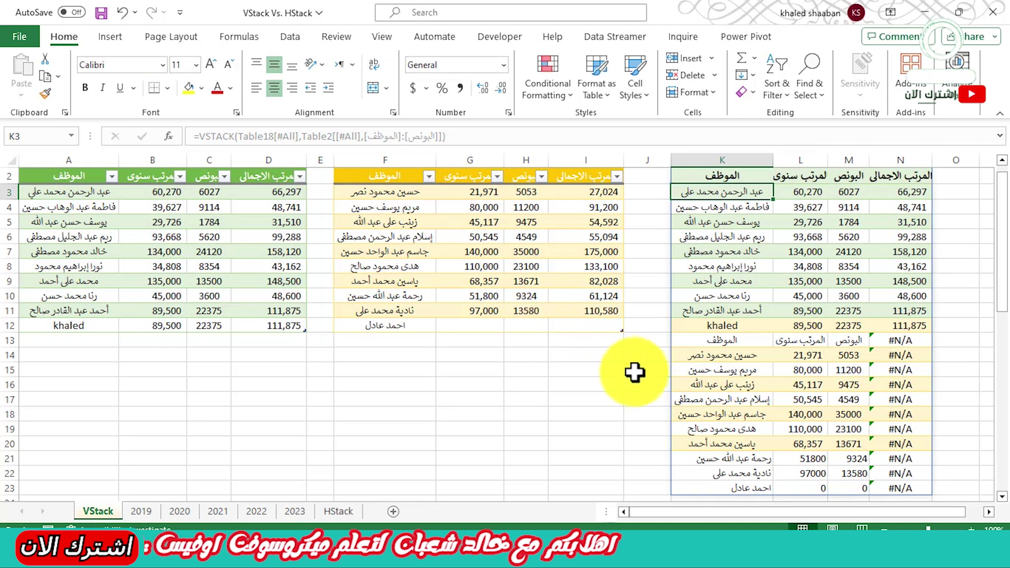
Inspect column L values and the second table's first rows in the stacked result.
key(Up)
key(Right)
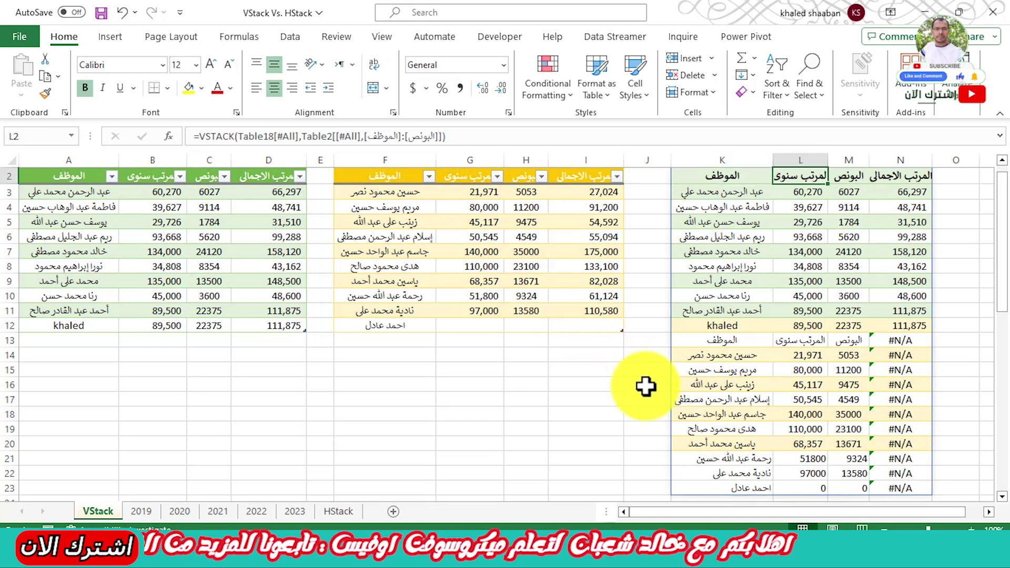
key(Down)
key(Down)
key(Down)
key(Down)
key(Down)
key(Down)
key(Down)
key(Down)
key(Down)
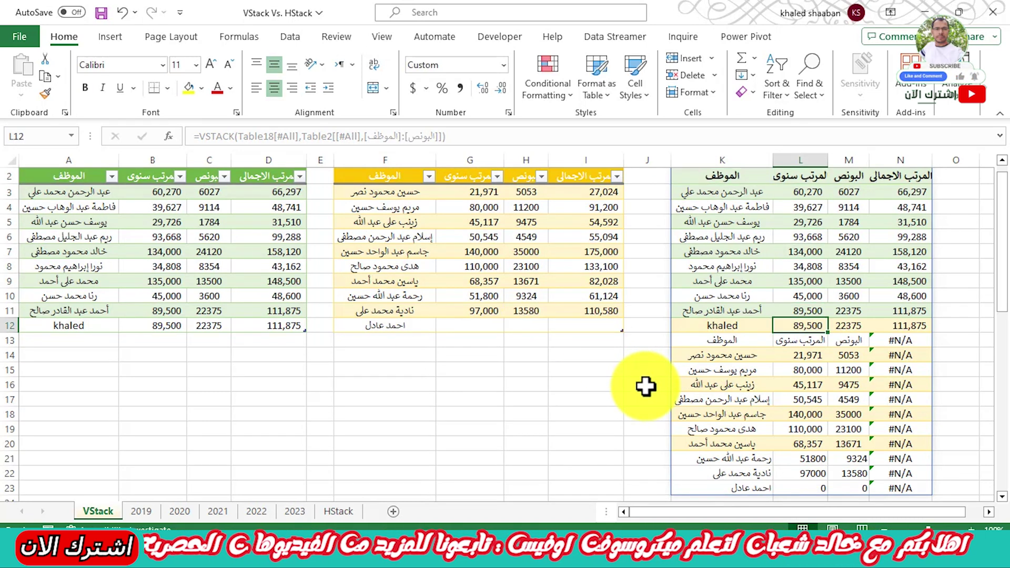
key(Down)
key(Right)
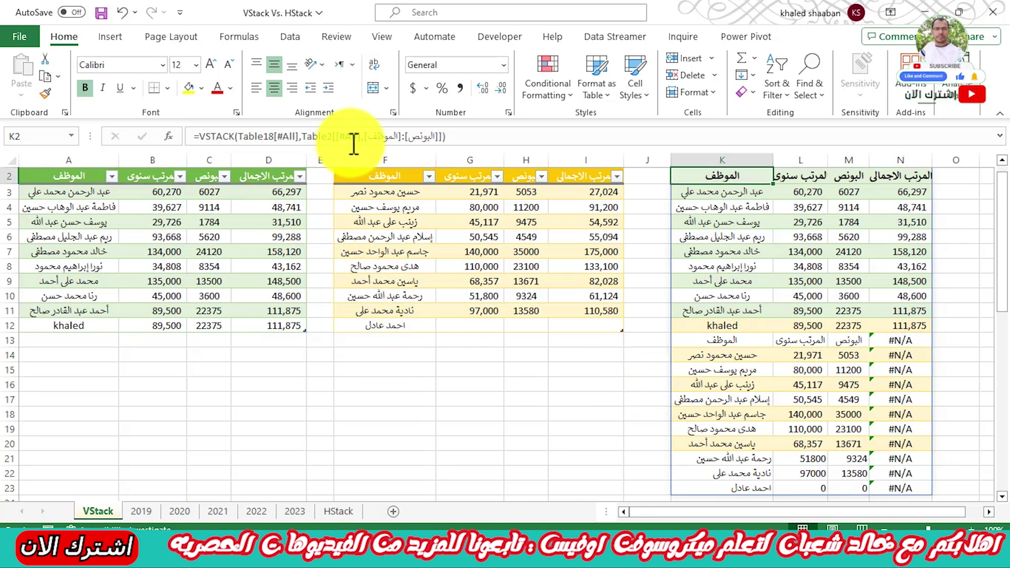
Rewrite K2 as a VSTACK of the whole green table and yellow rows F3:H11.
click(423, 138)
click(422, 138)
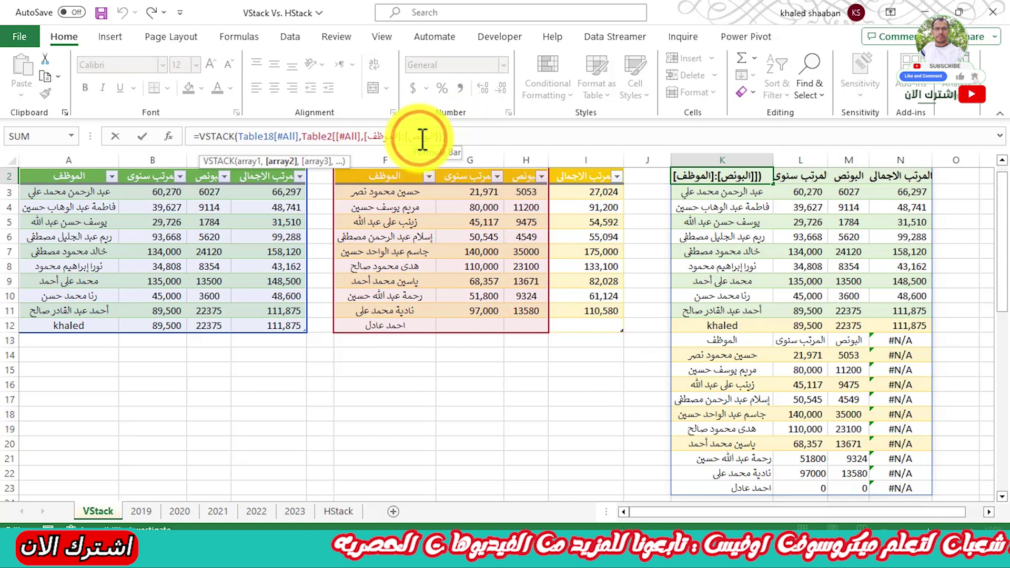
triple_click(293, 137)
text(=)
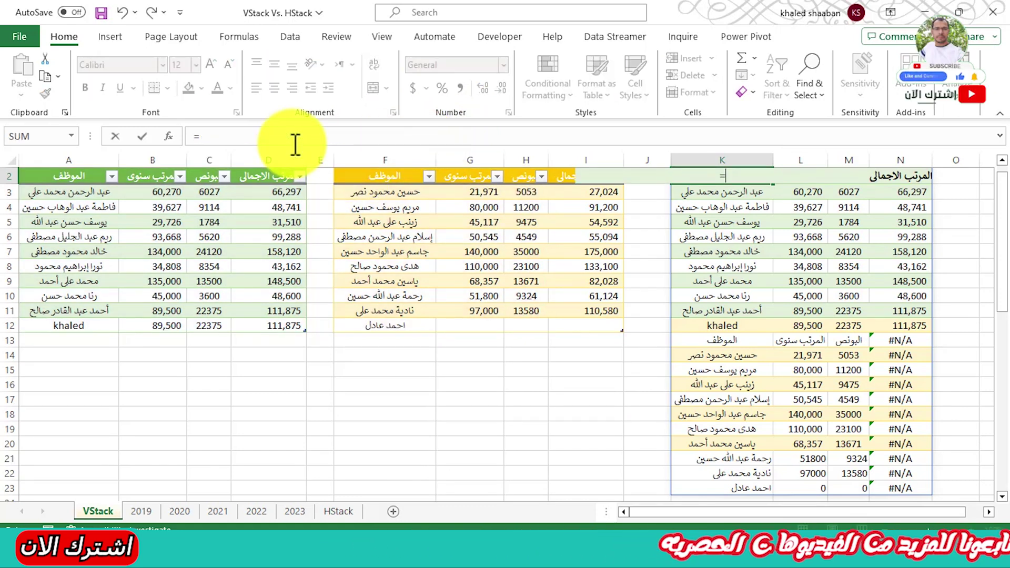
text(vs)
key(Tab)
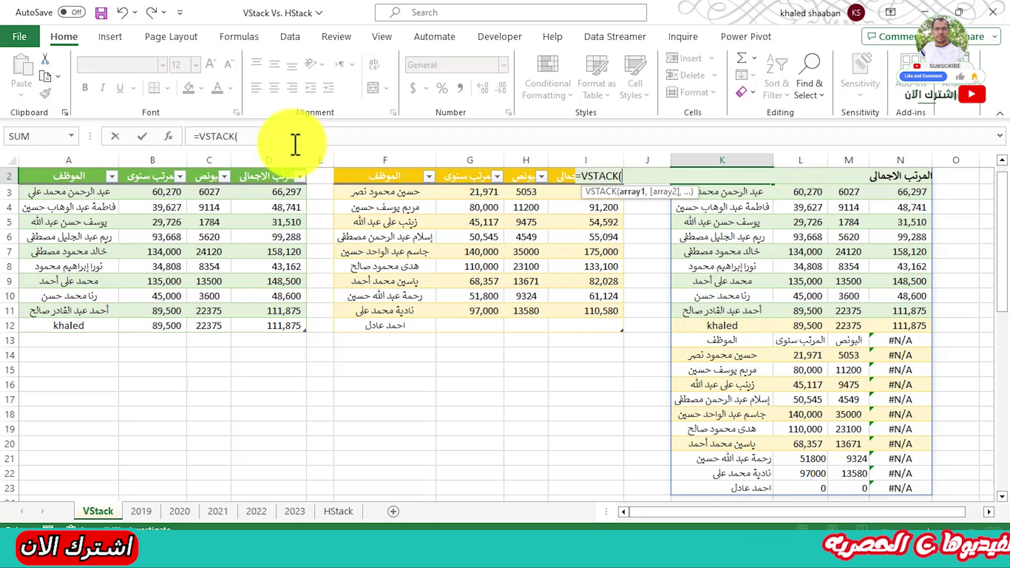
drag(58, 177, 268, 328)
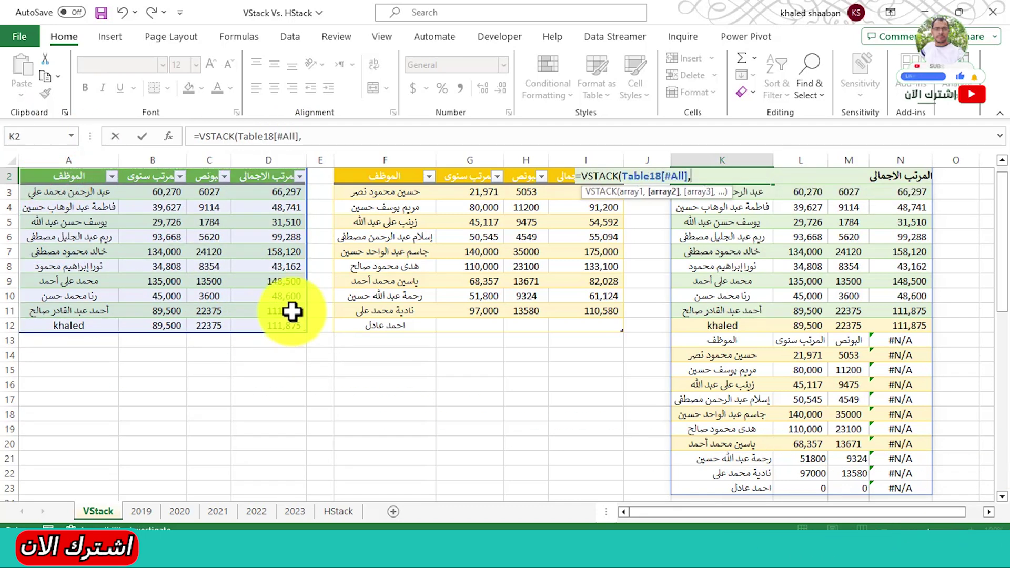
drag(396, 196, 516, 315)
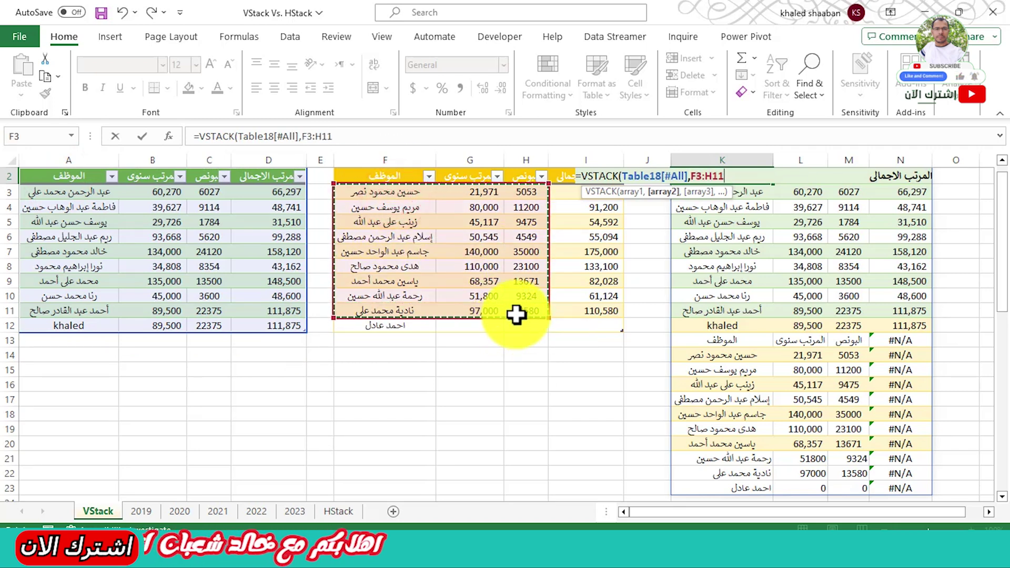
text())
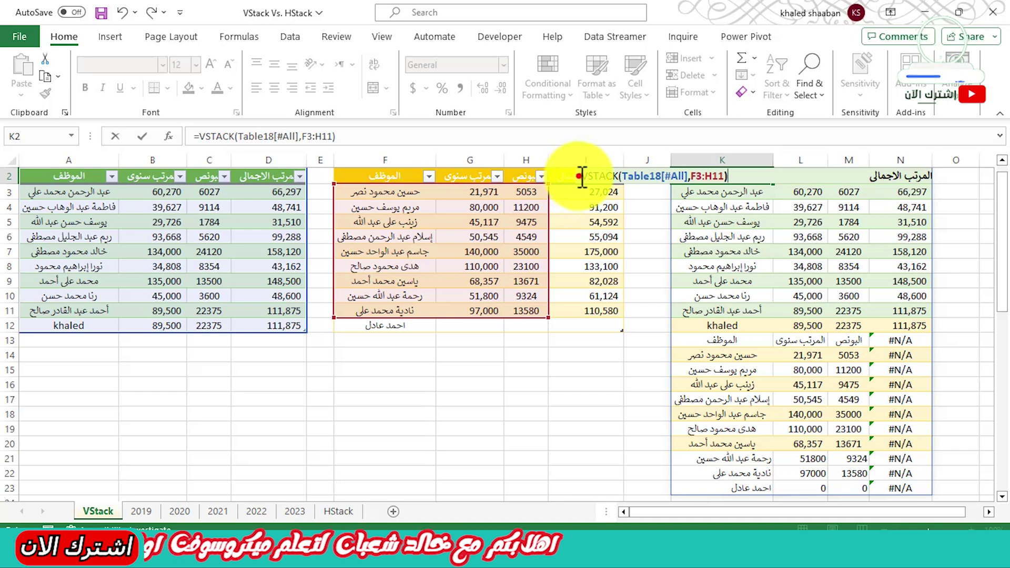
click(581, 178)
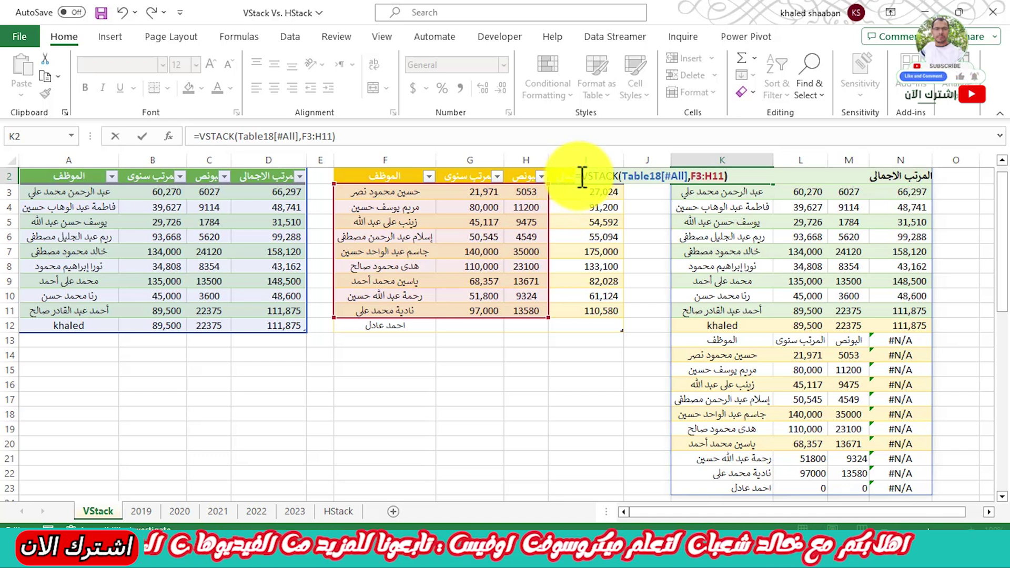
Wrap the stack as =IFNA(VSTACK(Table18[#All],F3:H11),"") so #N/A cells show blank.
text(if)
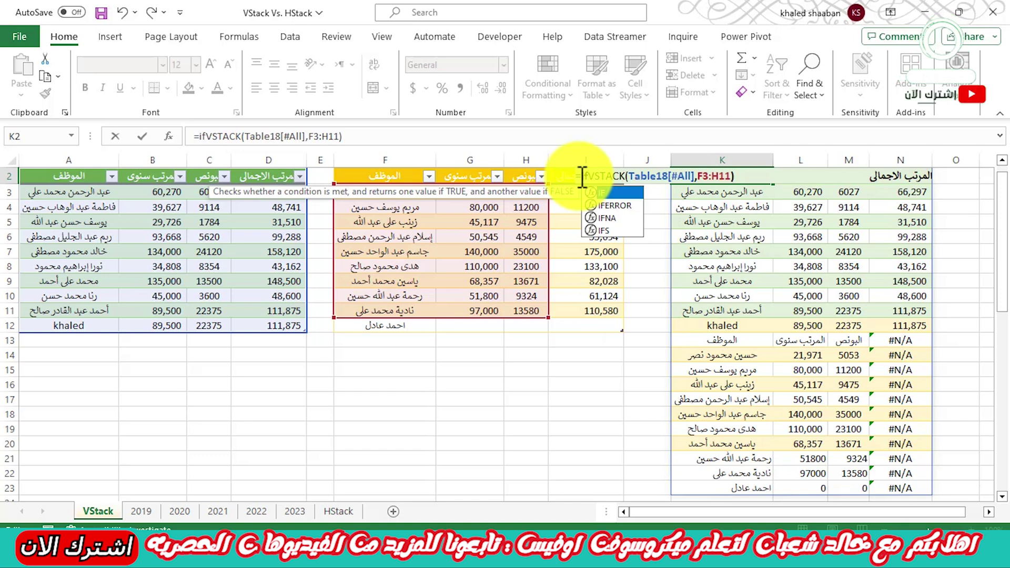
key(Down)
key(Down)
key(Tab)
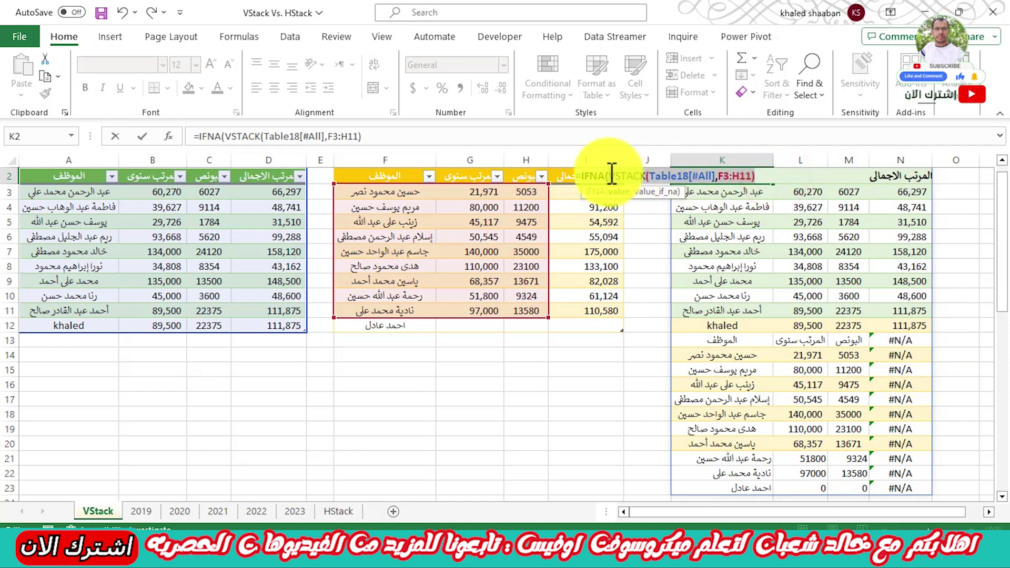
click(778, 177)
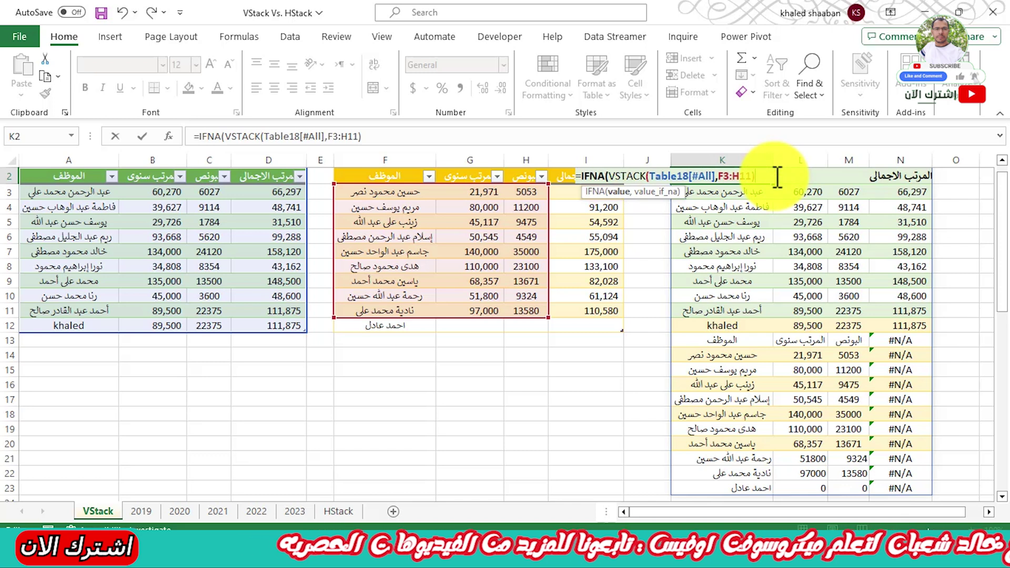
text(,)
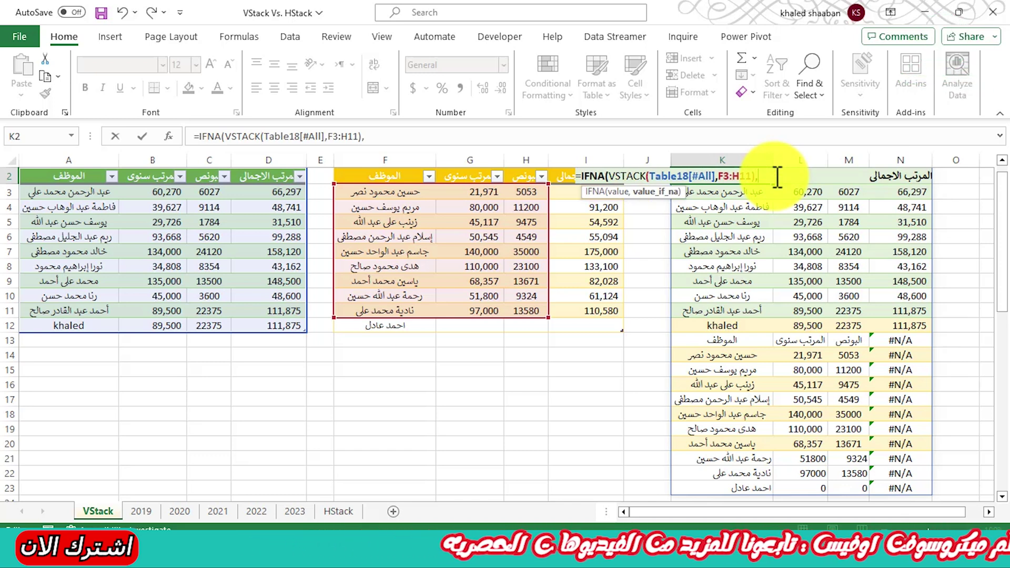
text("")
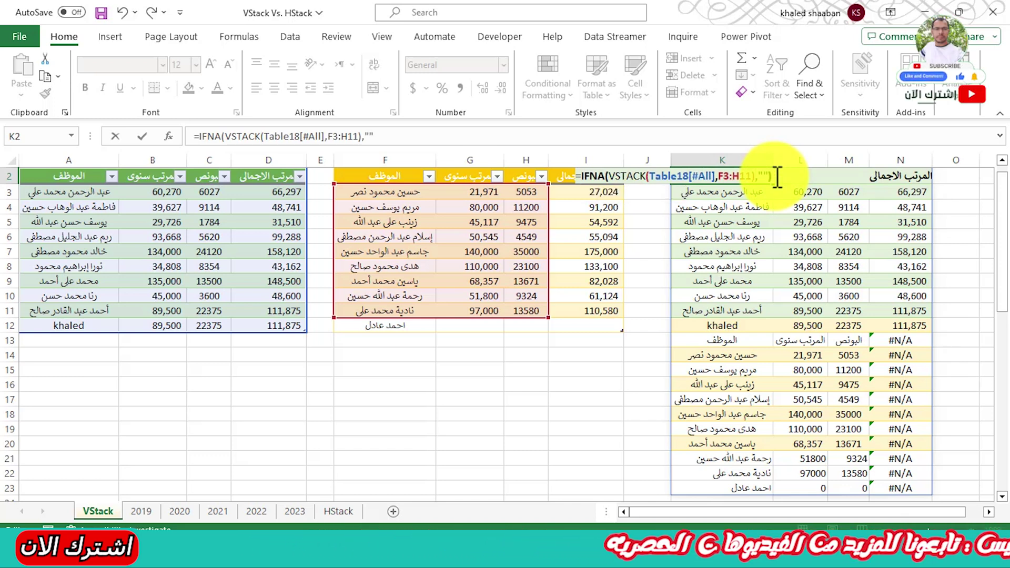
key(Return)
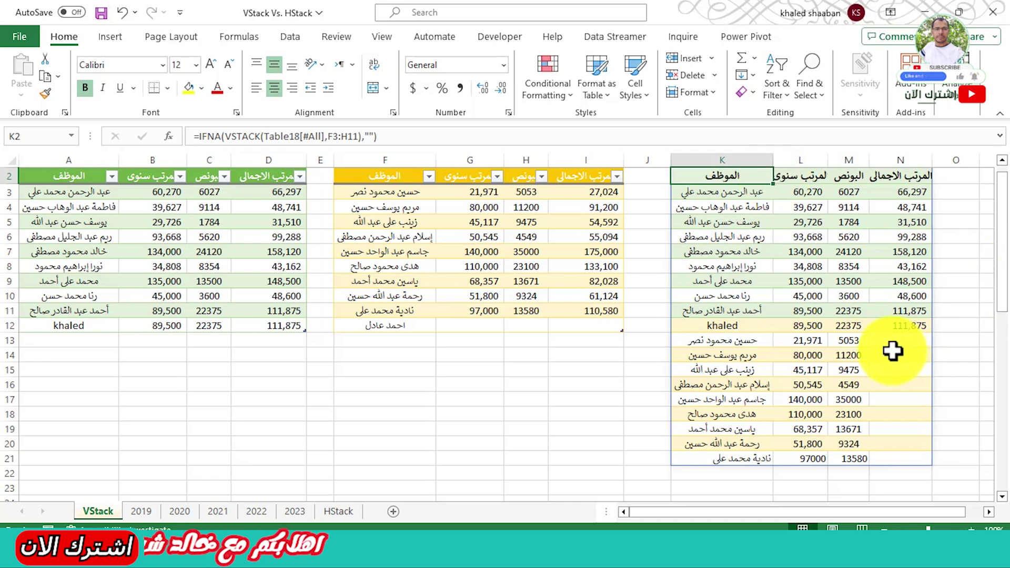
key(Right)
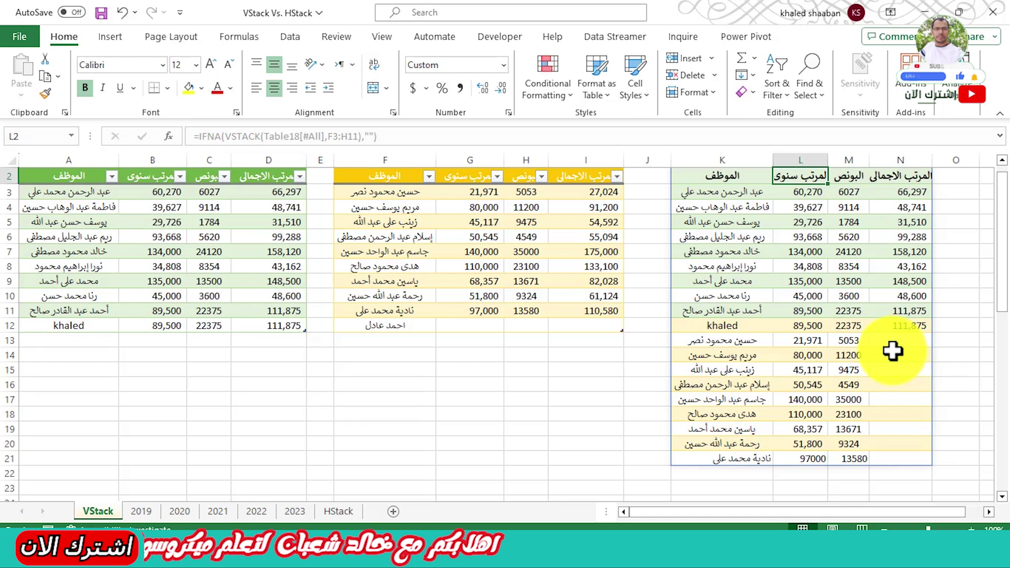